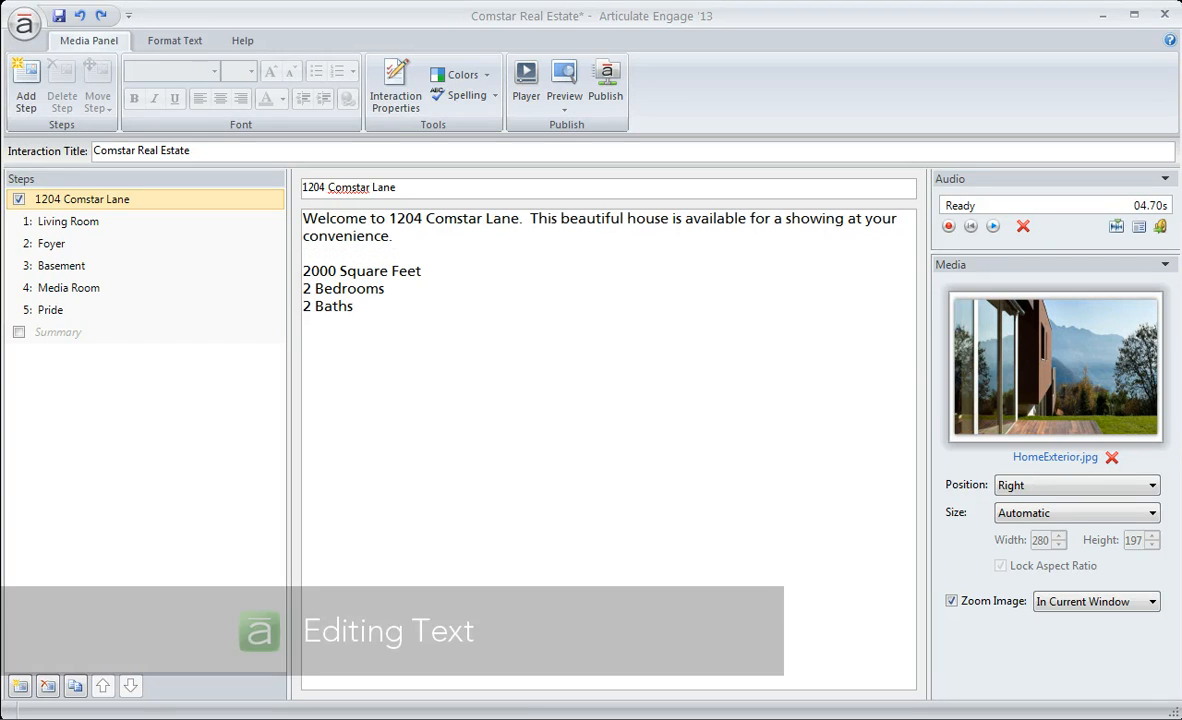
click(373, 337)
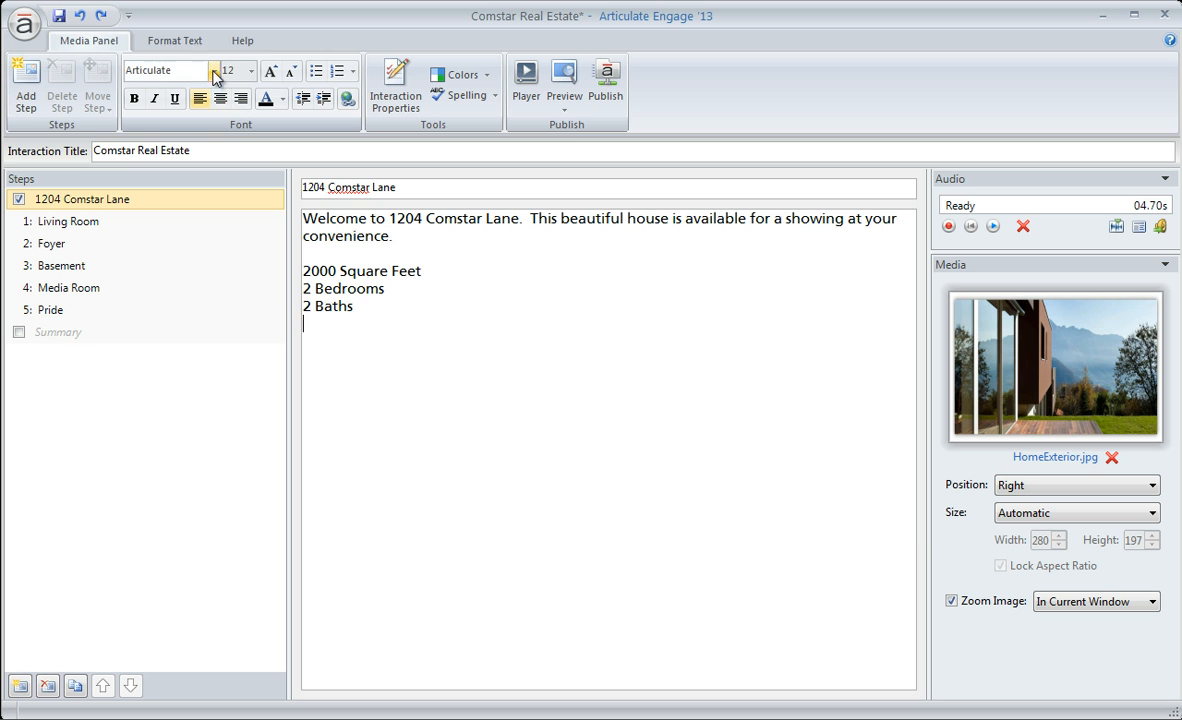
key(ctrl+a)
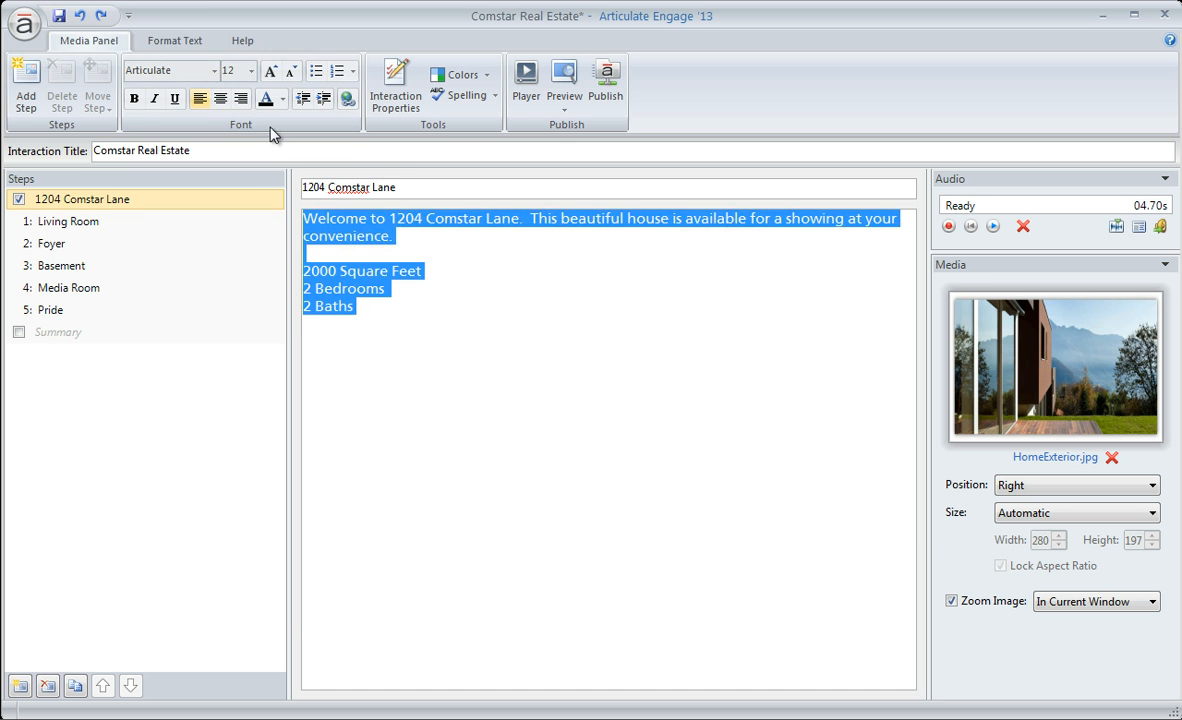
click(213, 71)
click(180, 111)
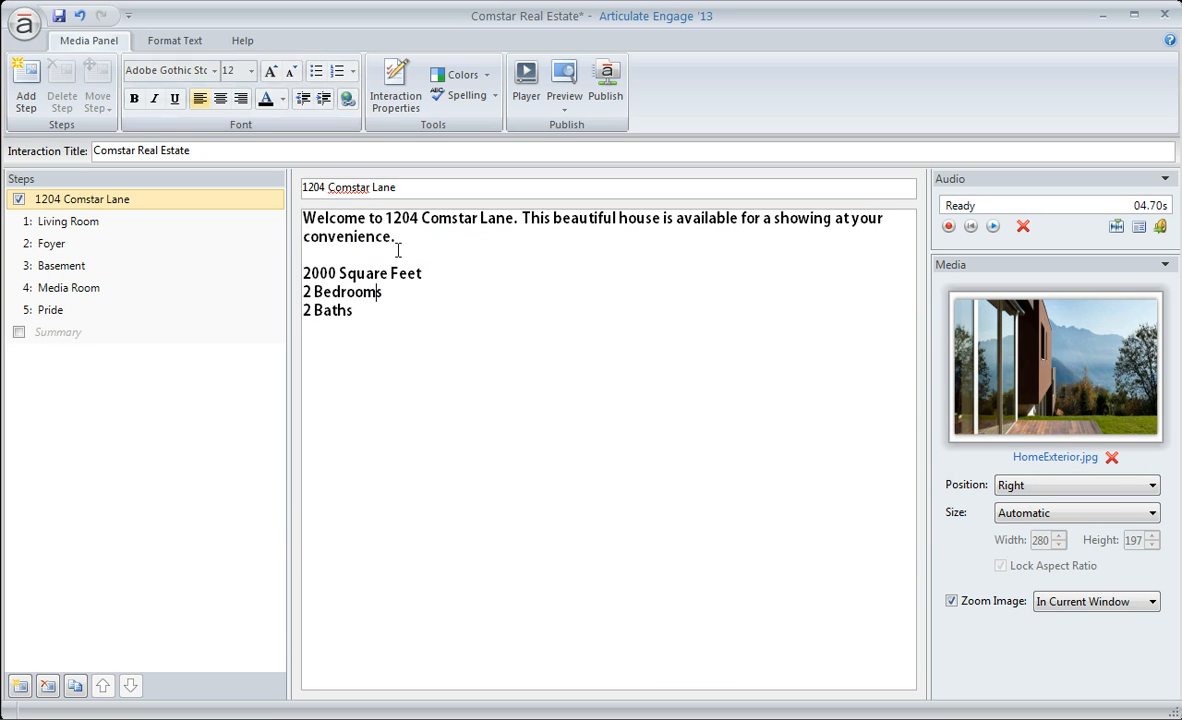
- Enlarge the welcome paragraph, and make the three property features larger bullet points
drag(396, 240, 286, 192)
click(272, 76)
drag(355, 318, 302, 280)
click(316, 74)
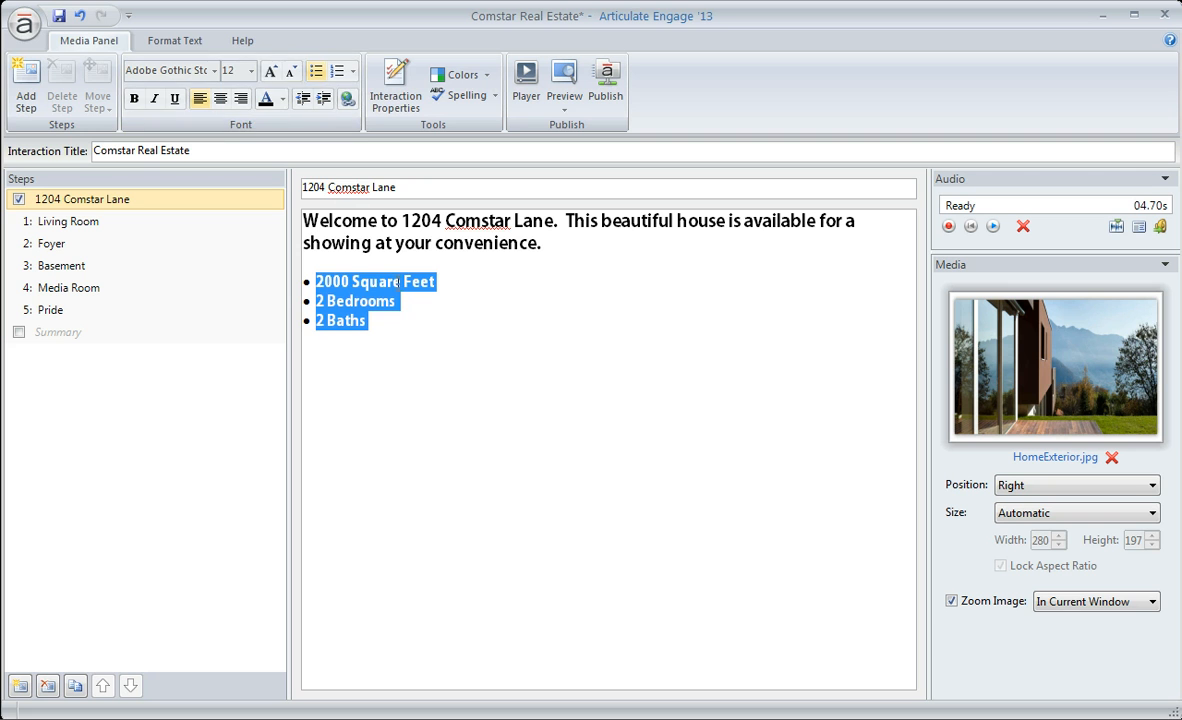
click(270, 72)
click(270, 72)
- Preview this step to check the formatting, then select the welcome paragraph
click(447, 383)
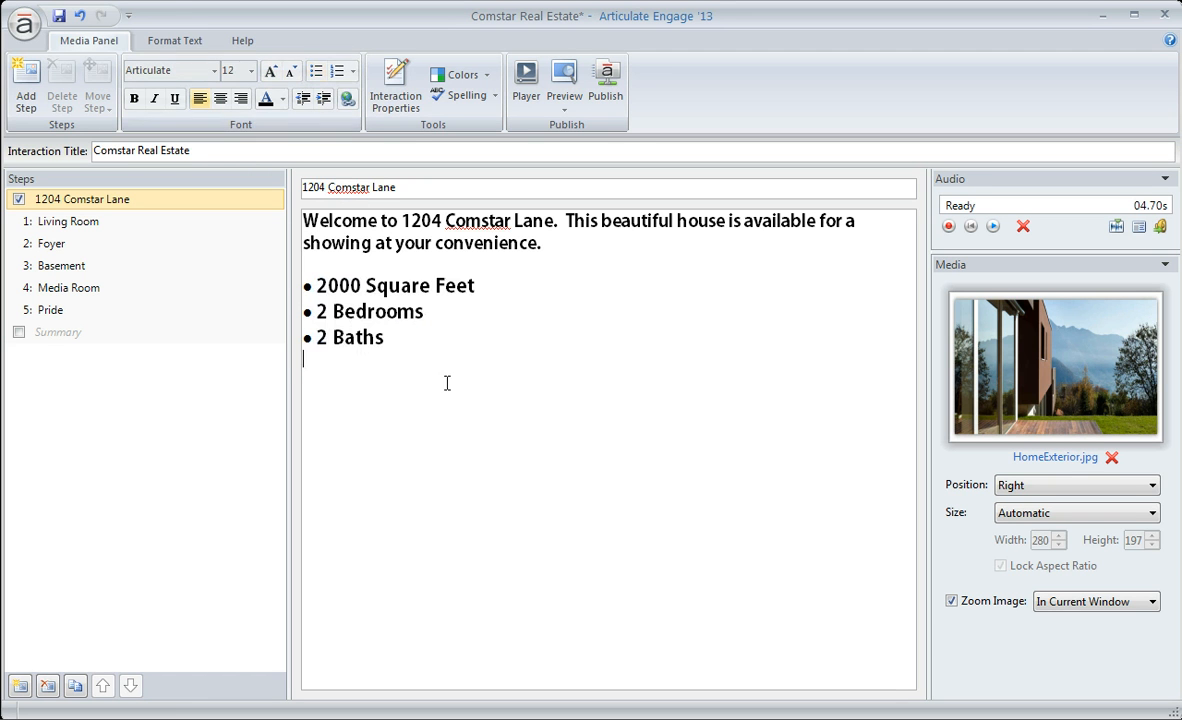
click(567, 115)
click(568, 127)
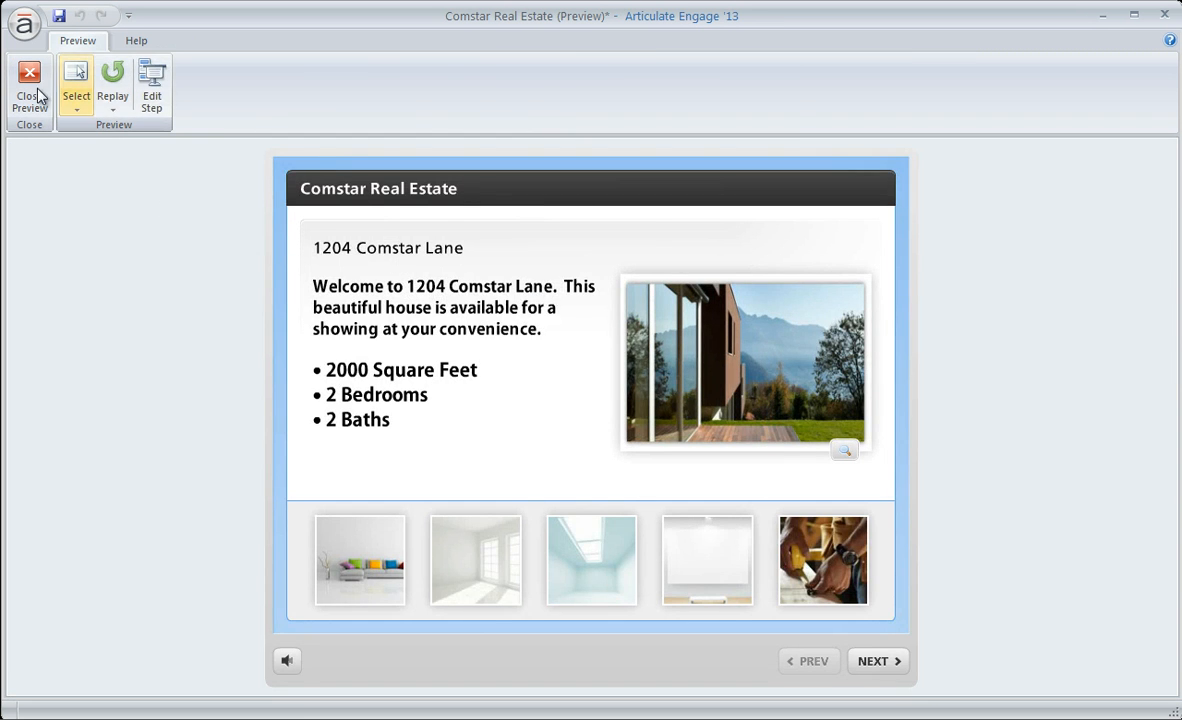
click(38, 96)
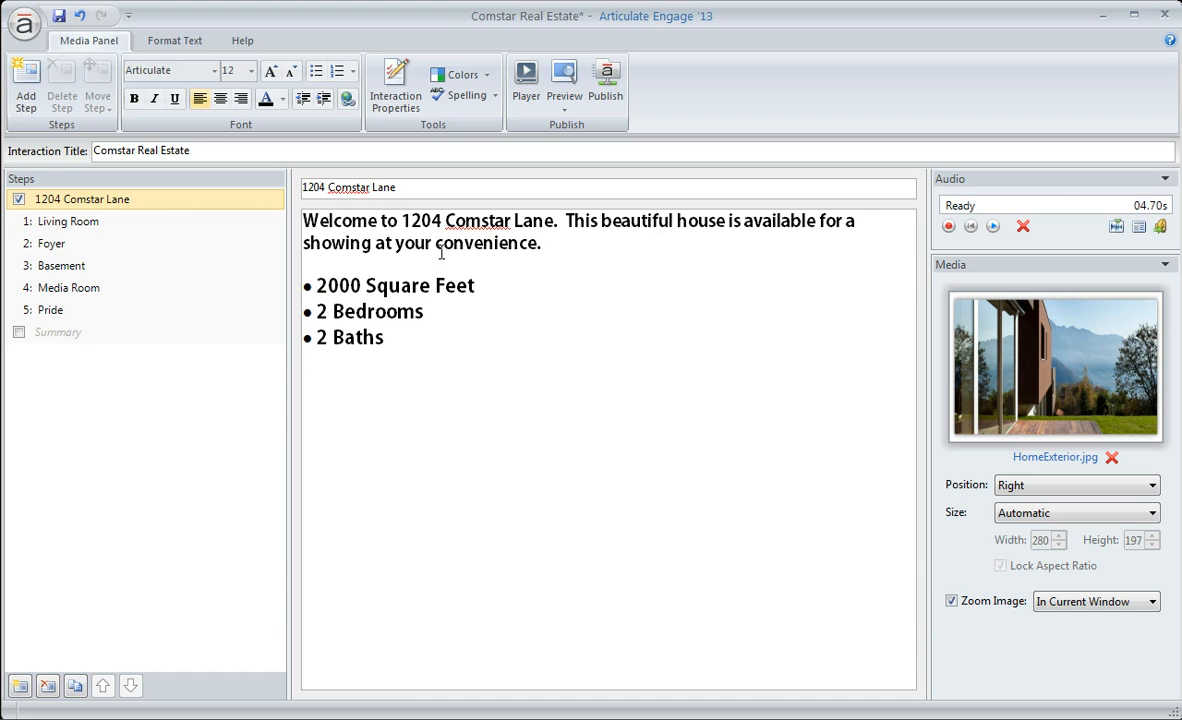
drag(545, 245, 282, 198)
click(282, 99)
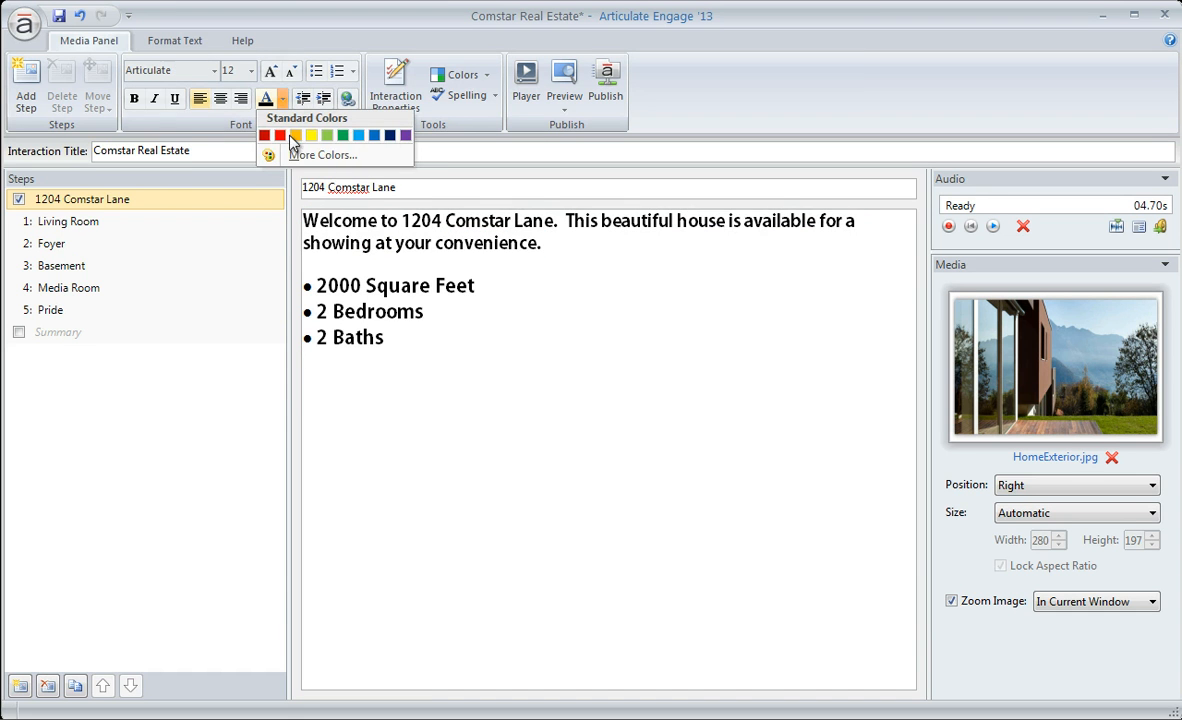
click(510, 218)
drag(553, 220, 417, 220)
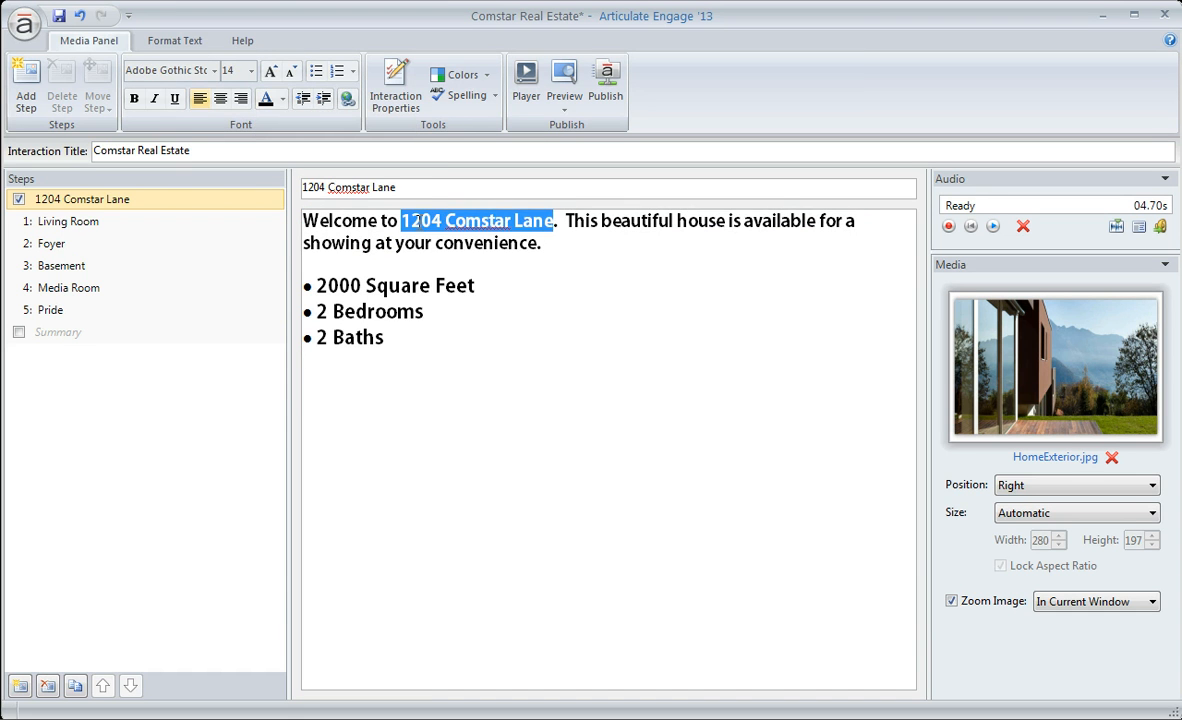
click(284, 99)
click(296, 136)
click(503, 257)
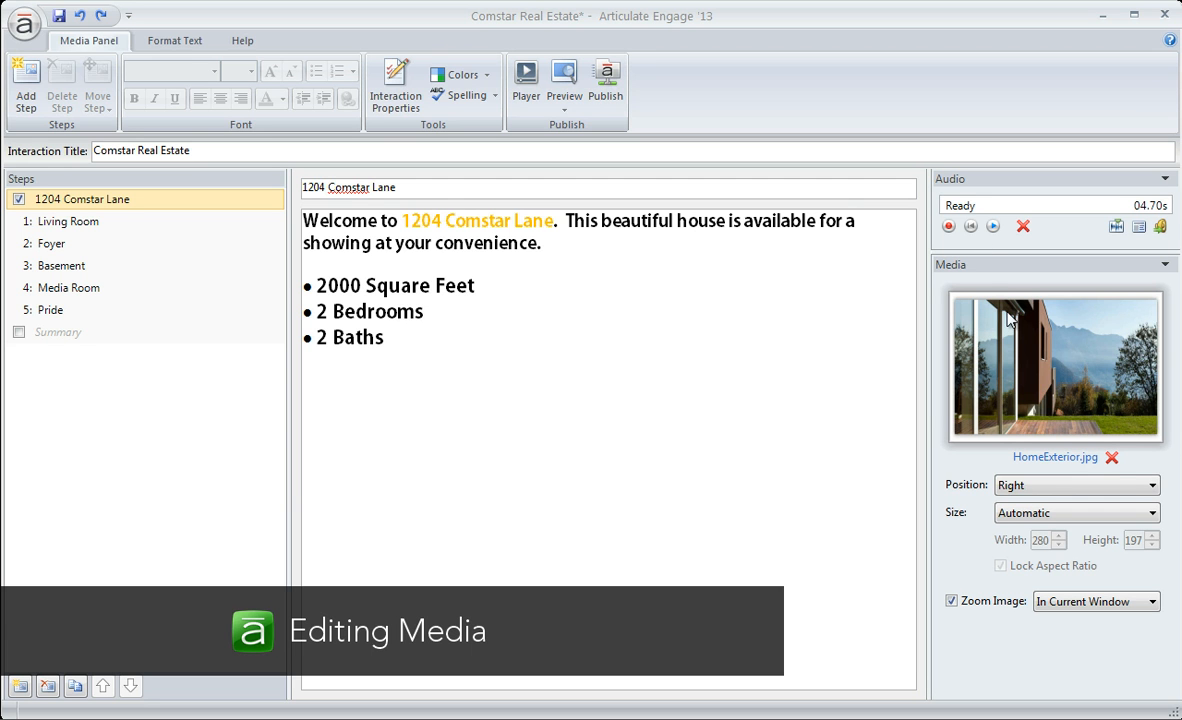
- Open the Basement step and keep its image at Right position and Automatic size
click(83, 224)
click(60, 246)
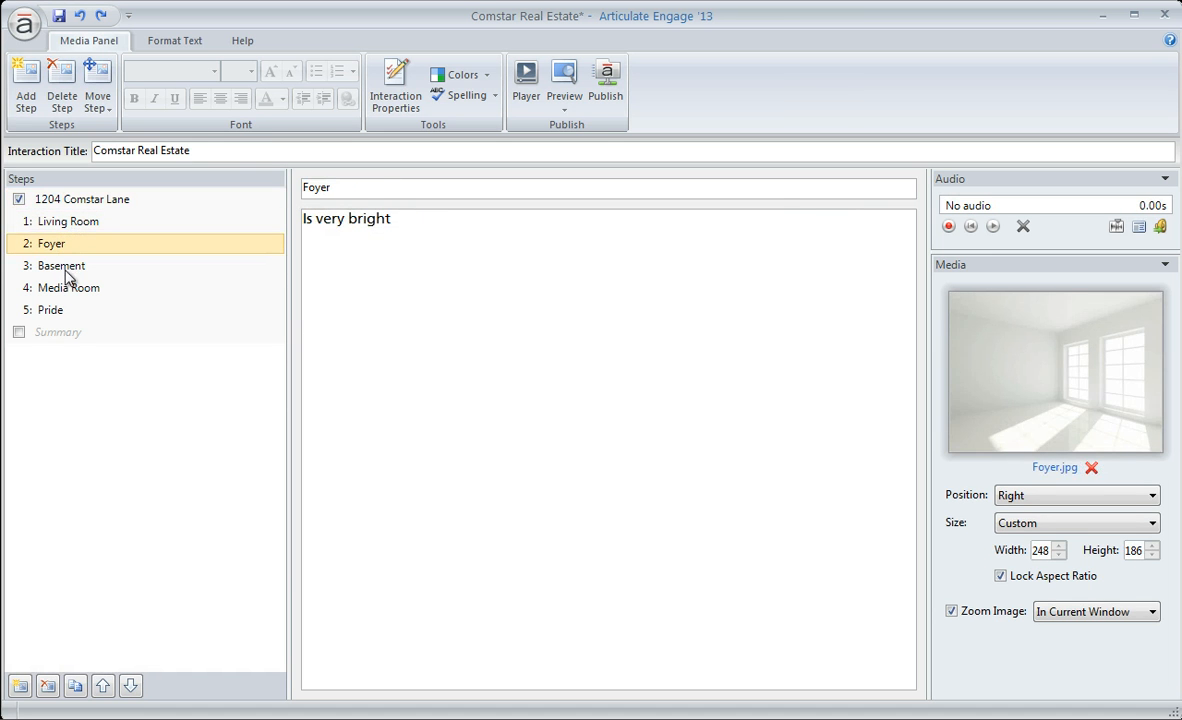
click(64, 268)
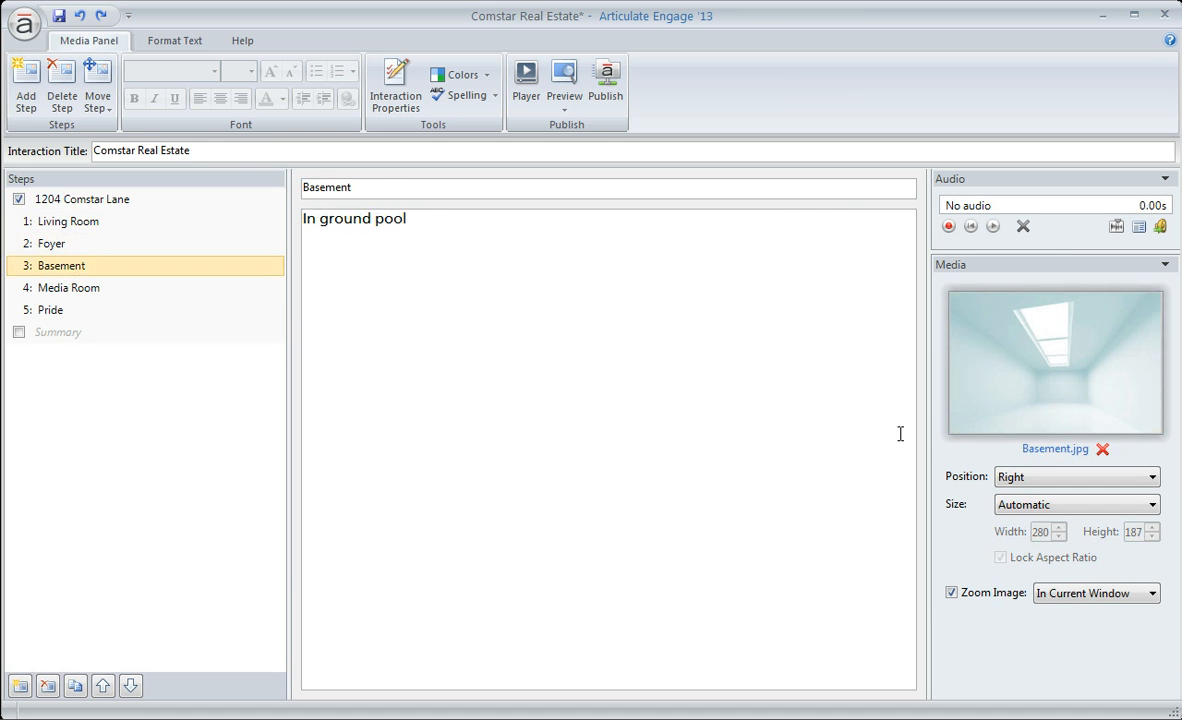
click(1016, 483)
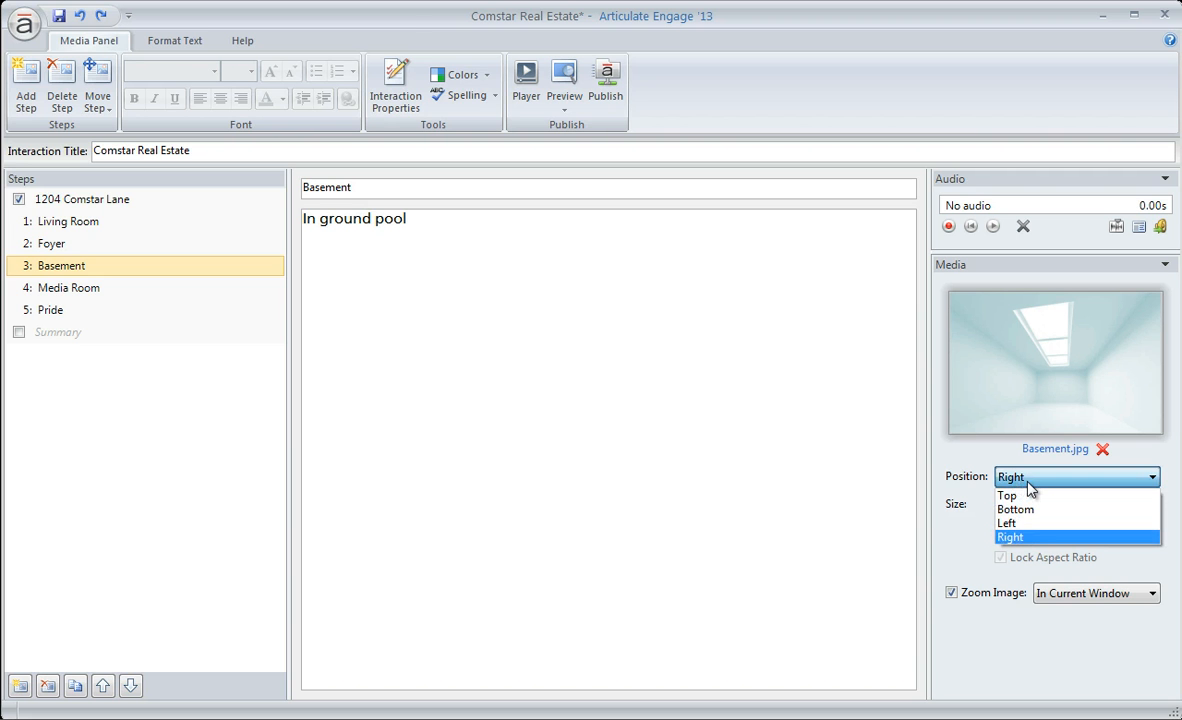
click(1013, 478)
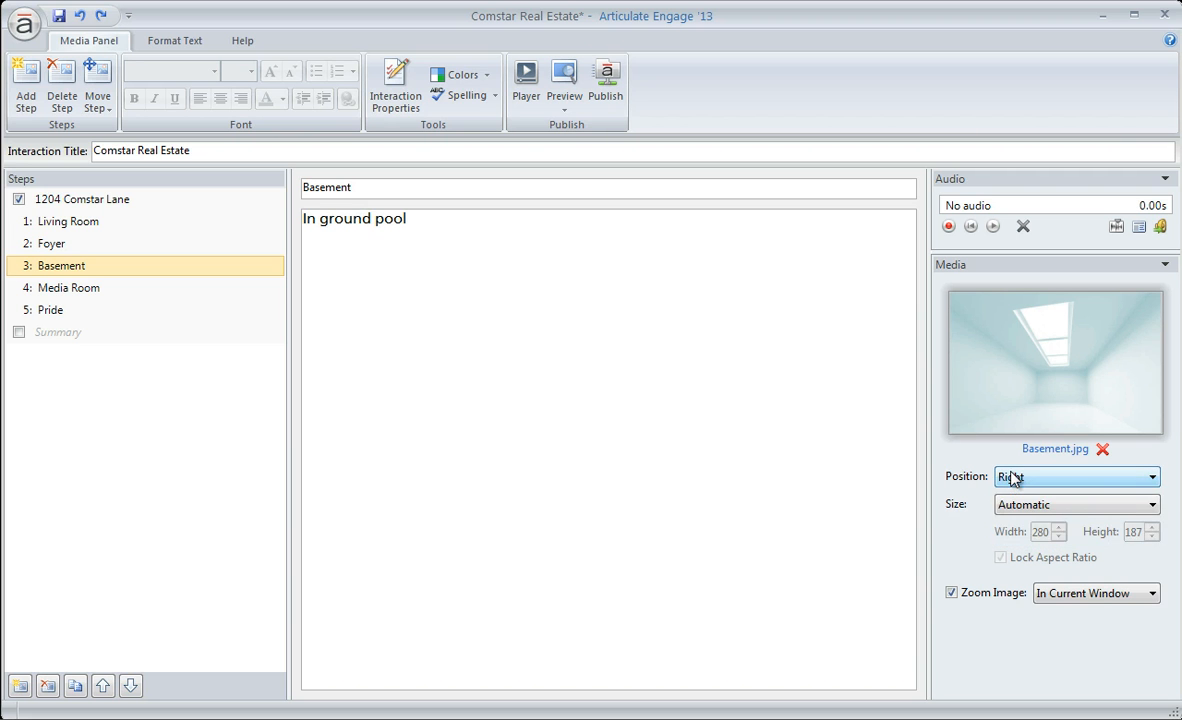
click(1062, 506)
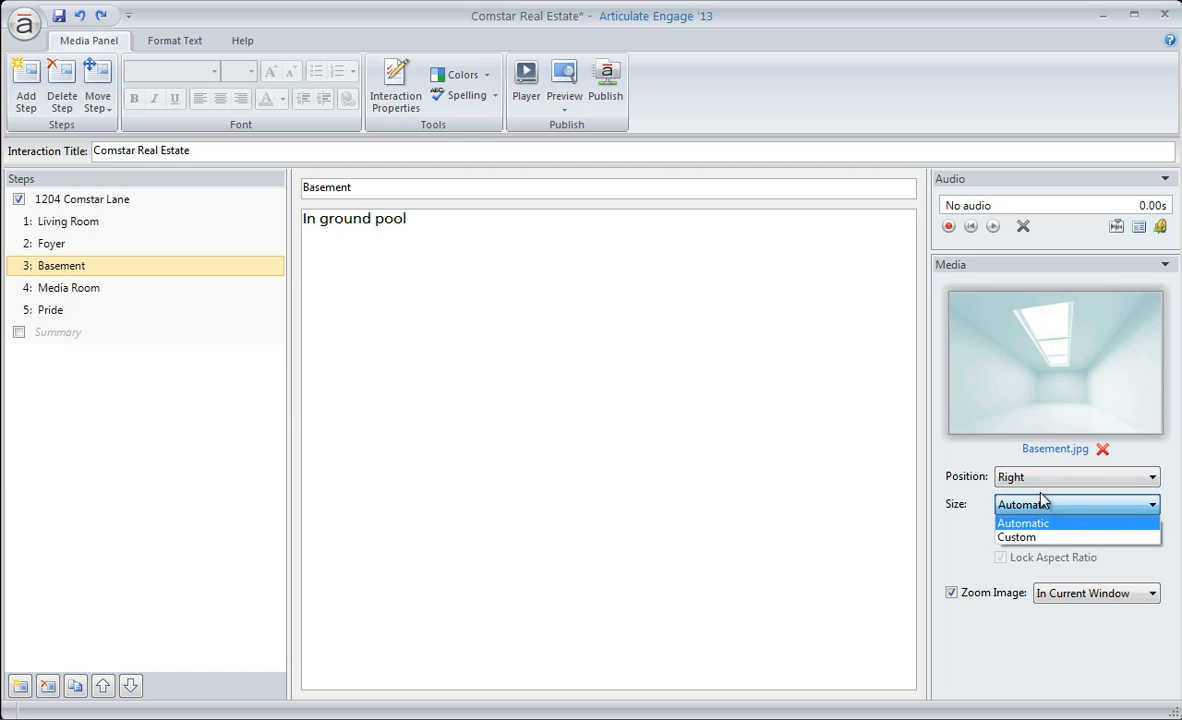
click(1000, 523)
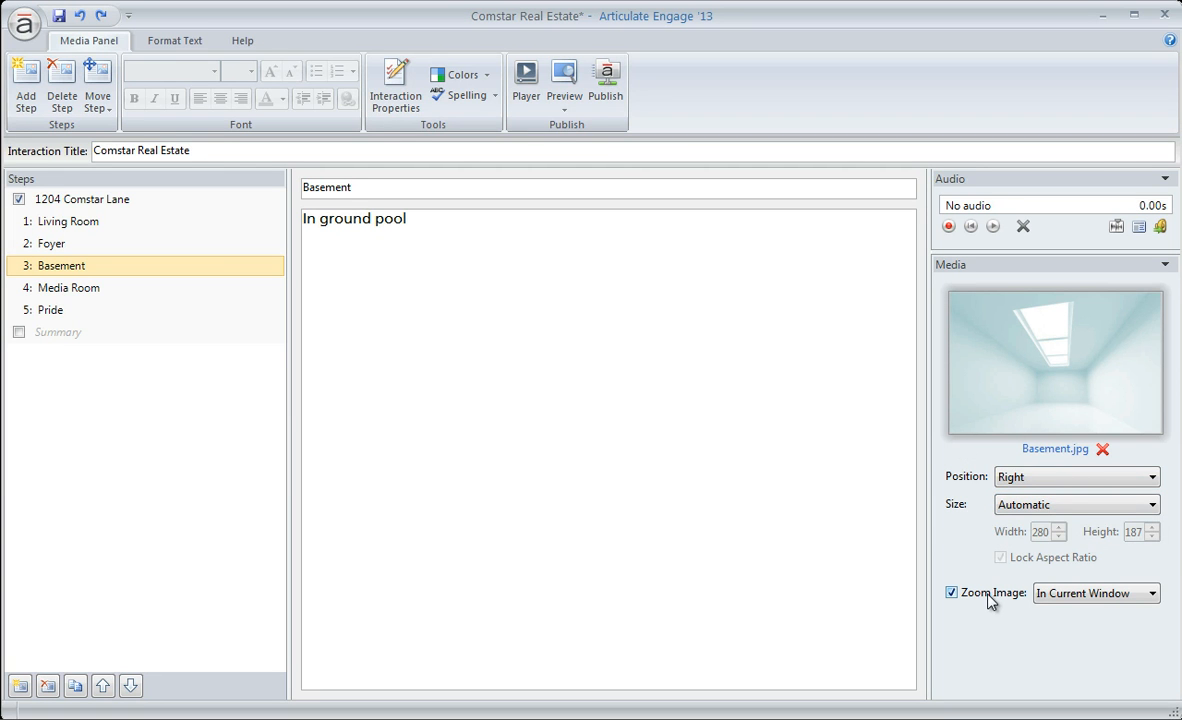
click(1039, 479)
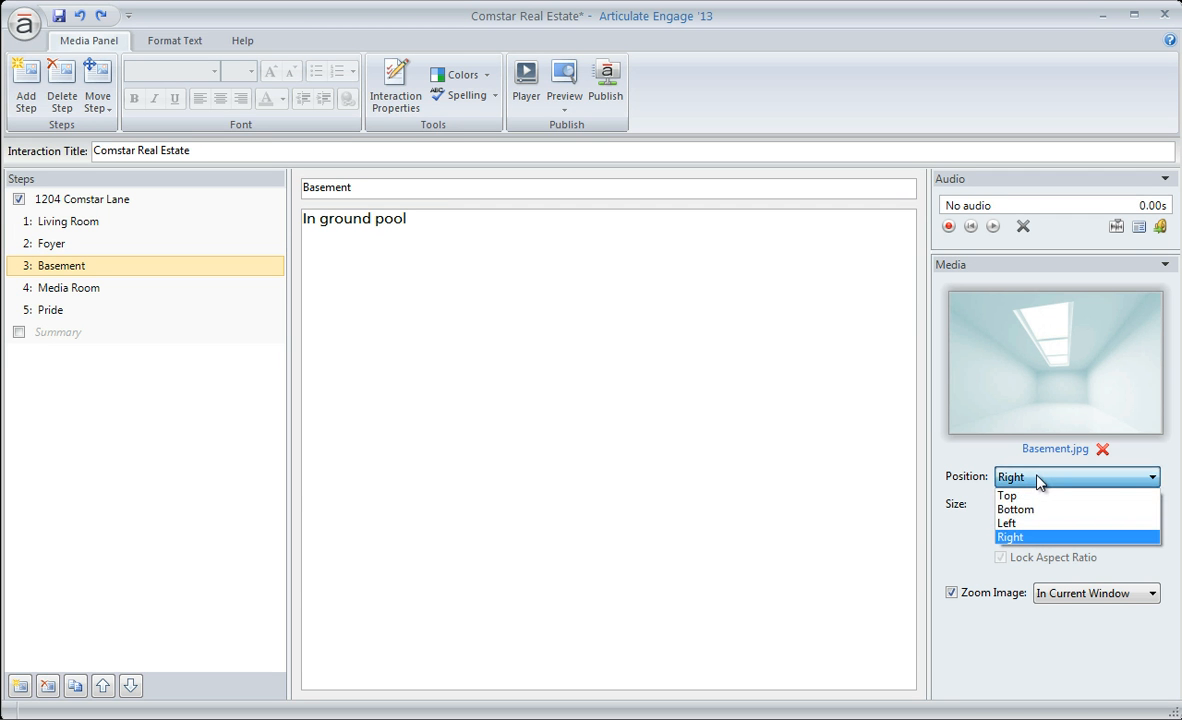
click(993, 540)
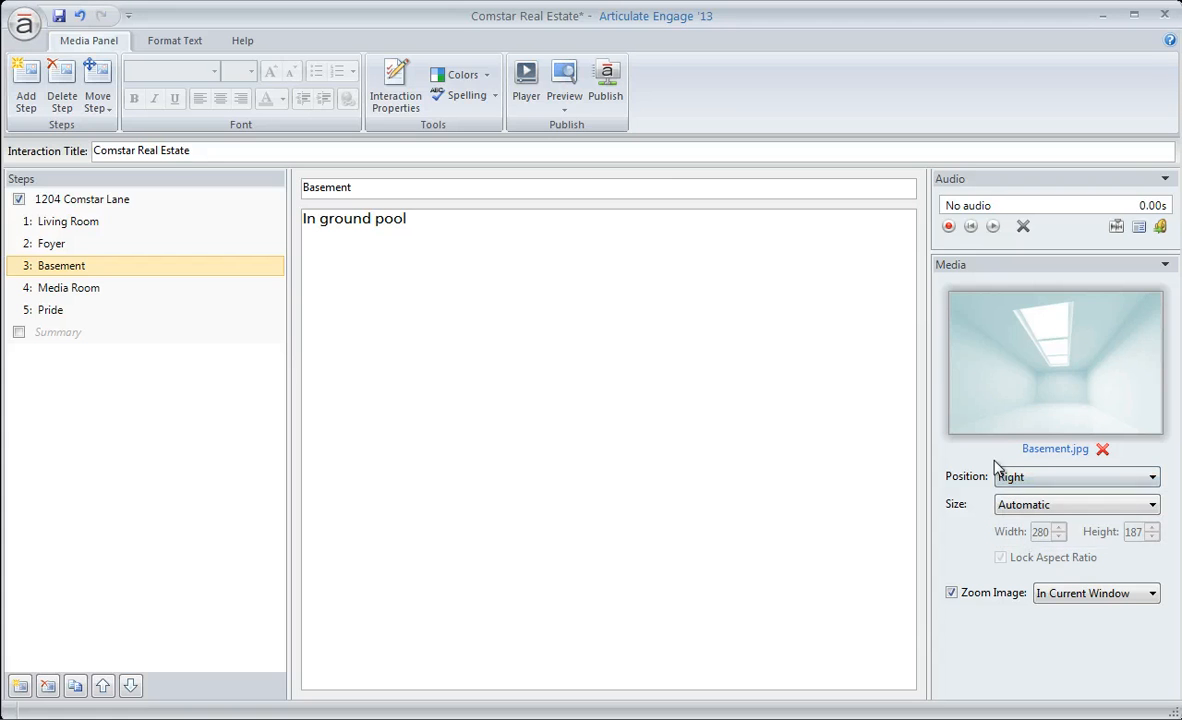
- Preview the interaction starting from the Basement step
click(562, 112)
click(583, 128)
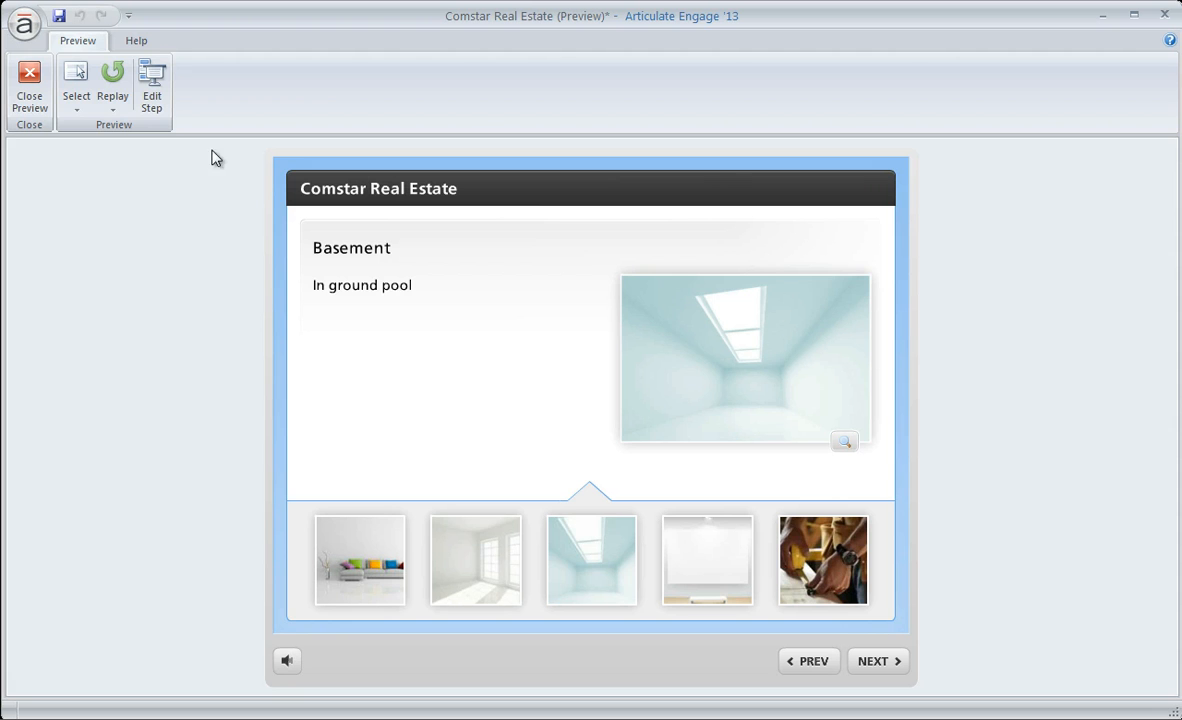
click(27, 100)
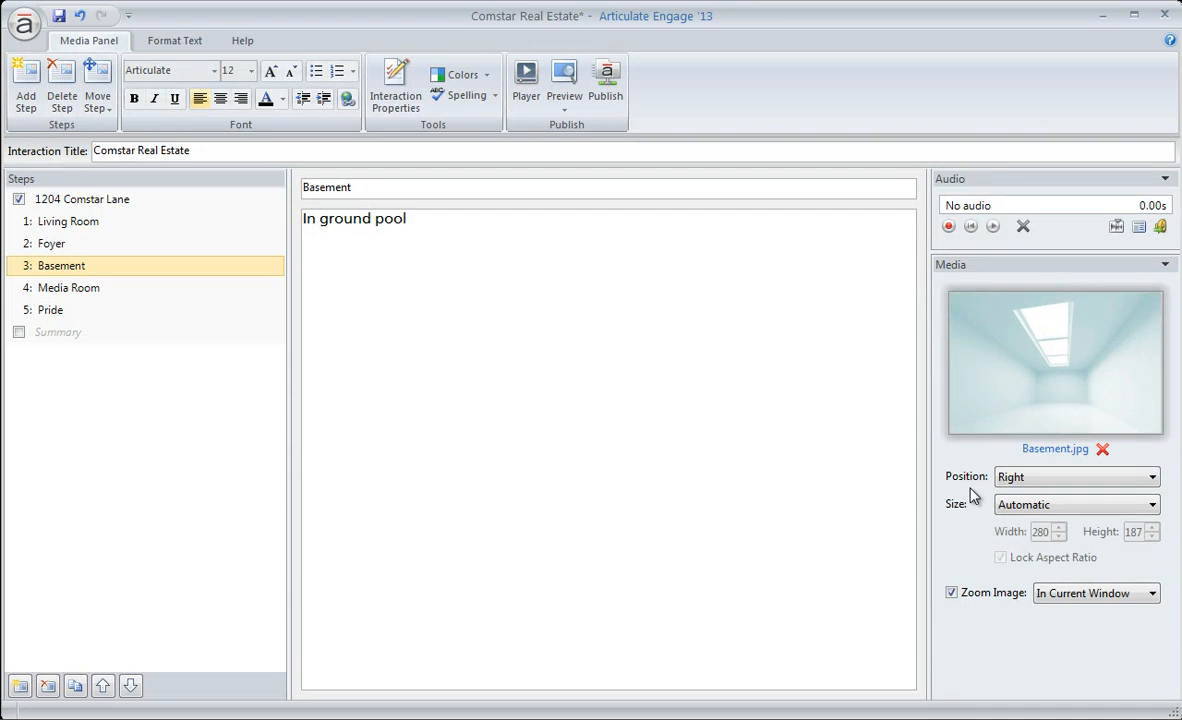
- Place the Basement image left of the text, preview it, and check the size choices
click(1040, 477)
click(985, 521)
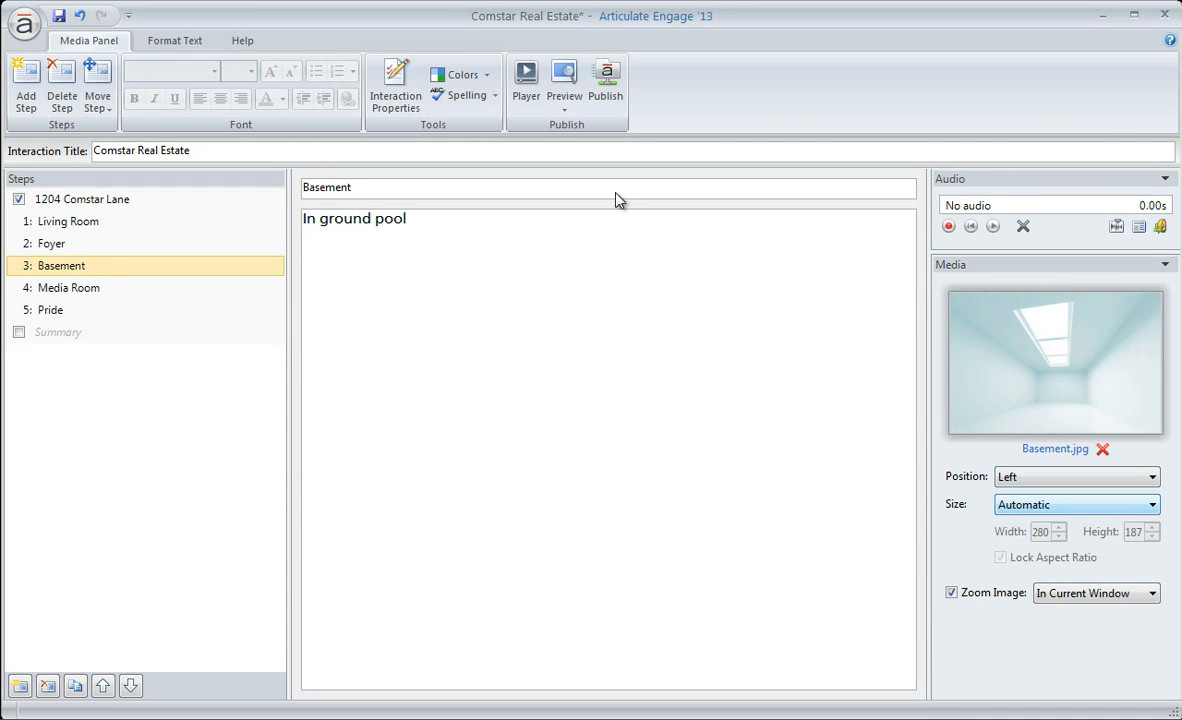
click(564, 100)
click(592, 121)
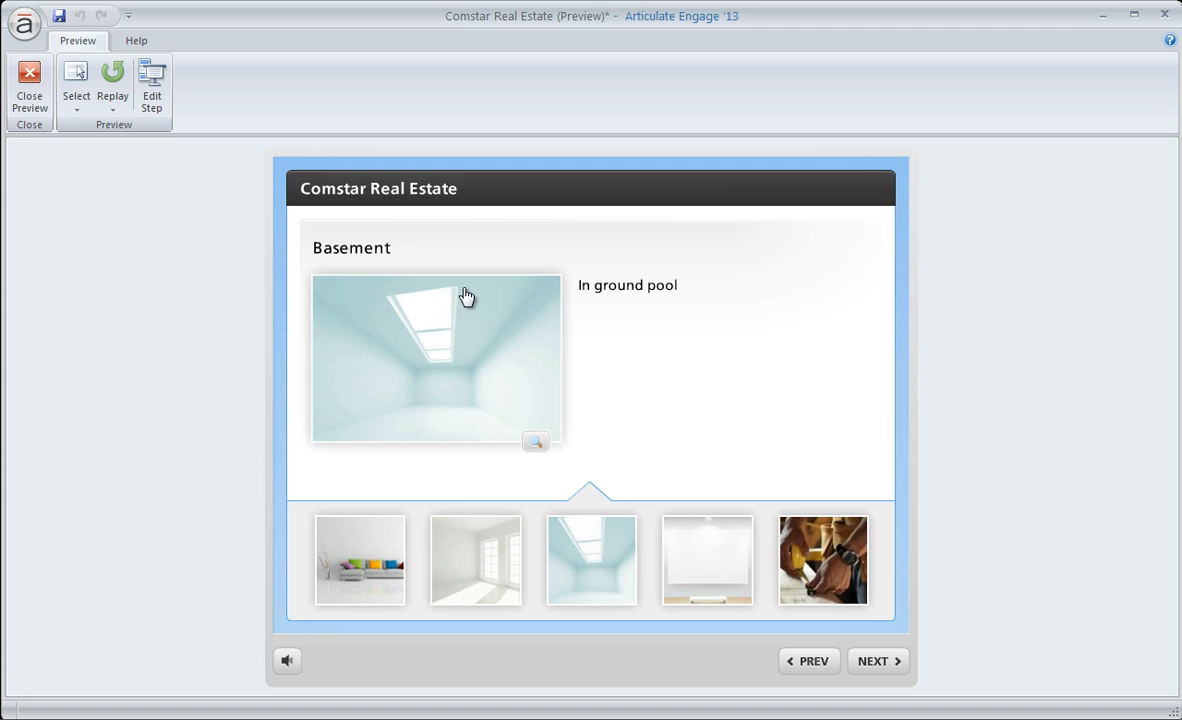
click(32, 98)
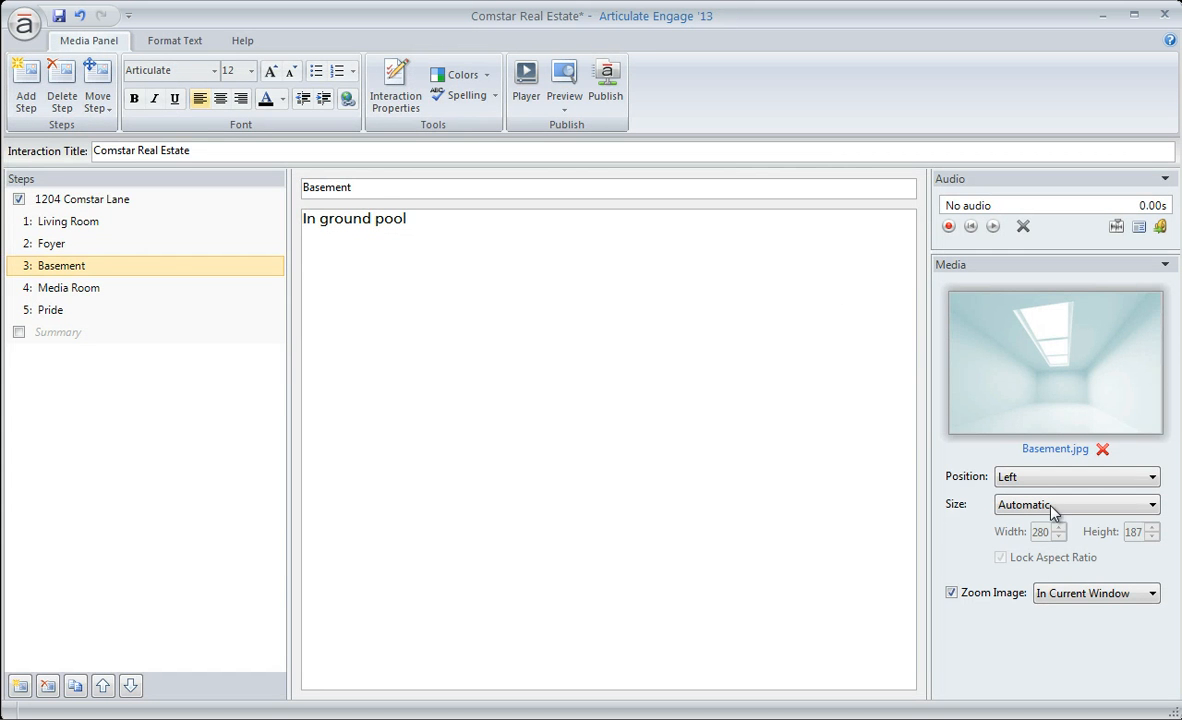
click(1010, 505)
click(1036, 537)
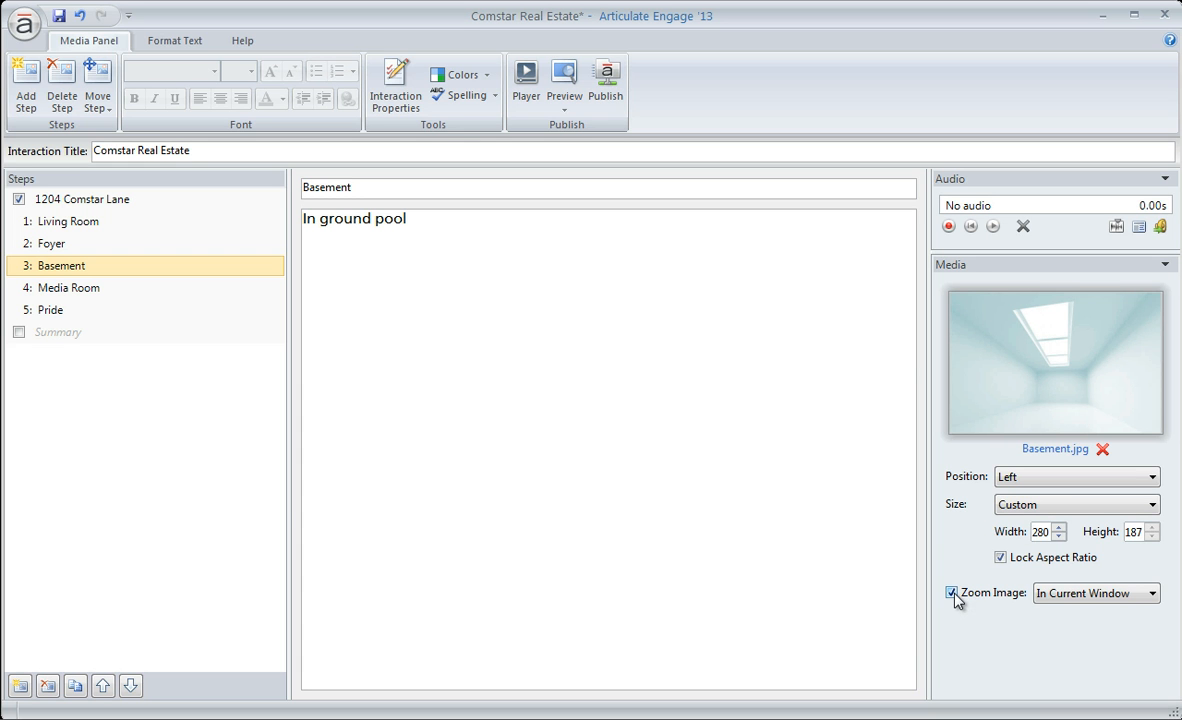
click(1055, 596)
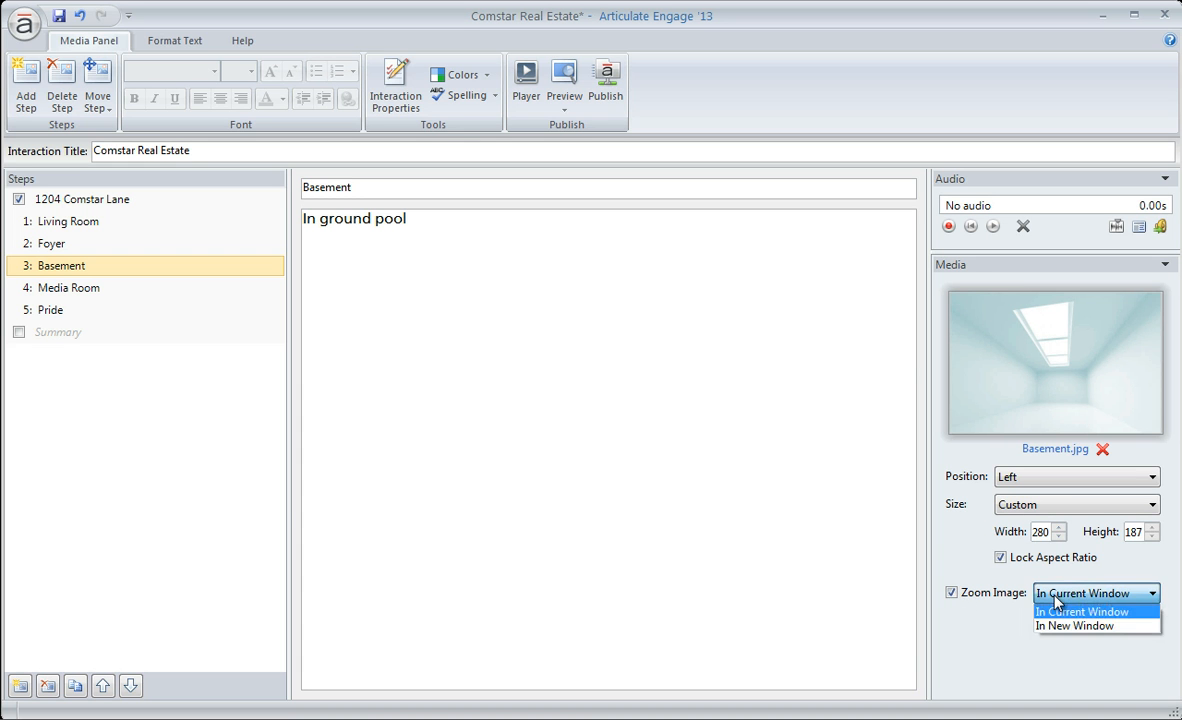
click(986, 626)
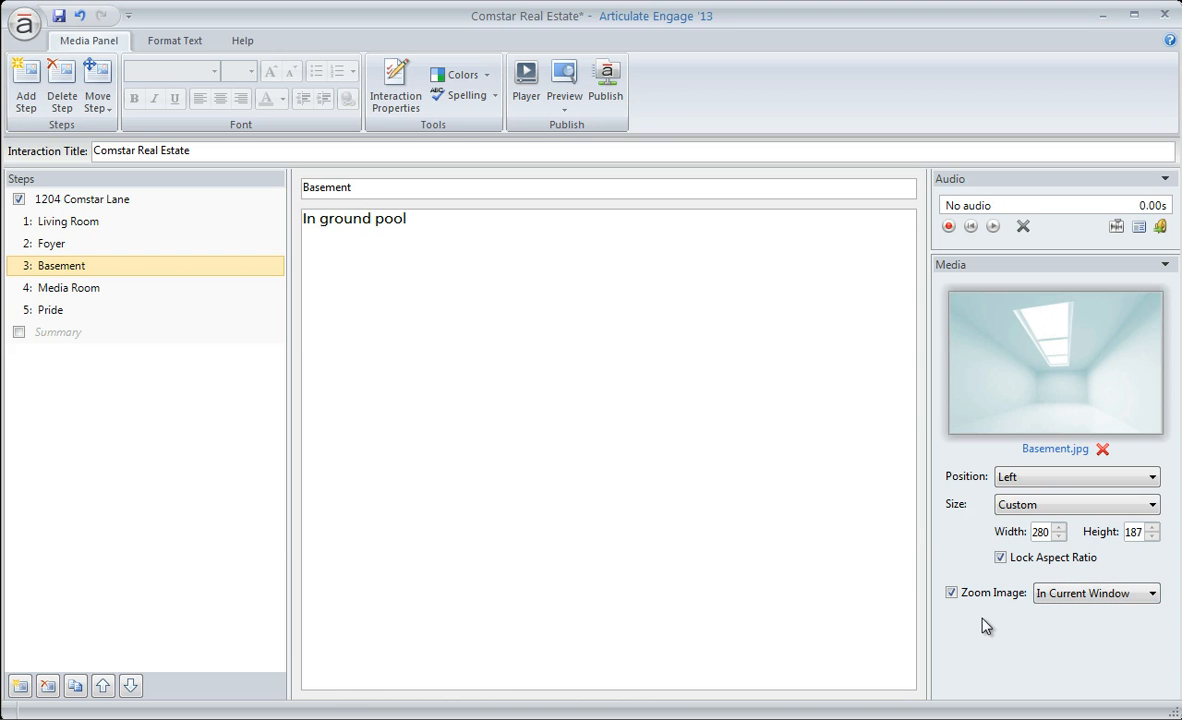
click(562, 100)
click(555, 127)
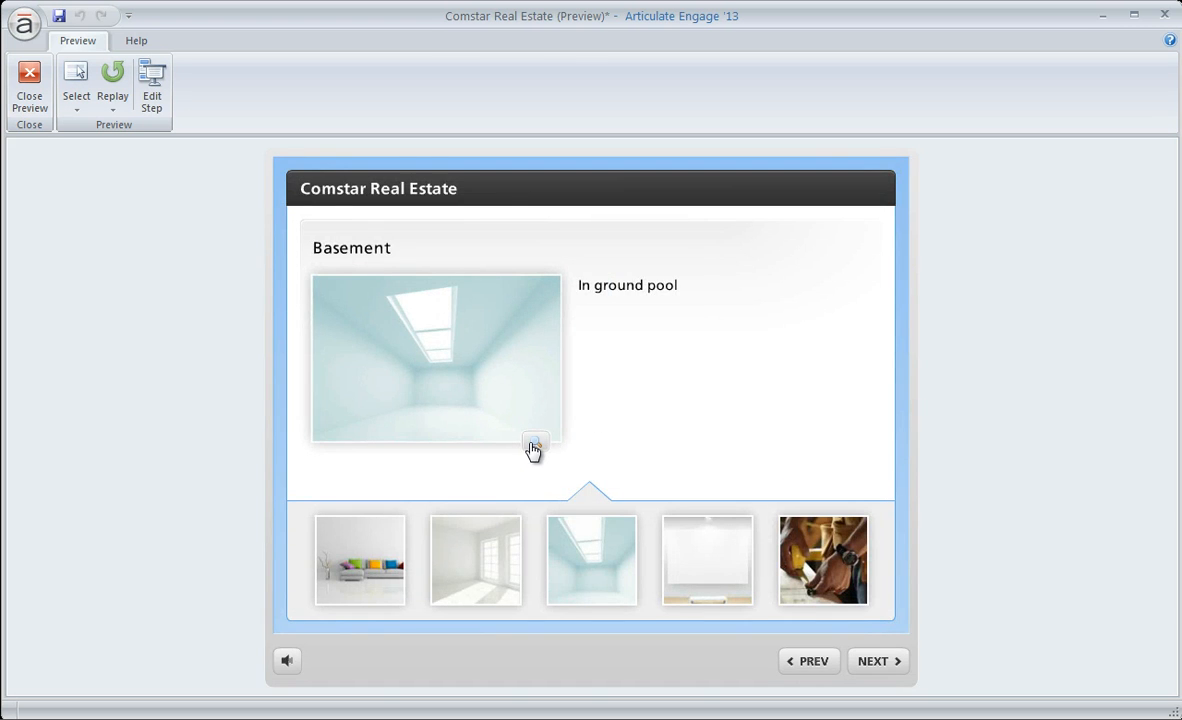
click(533, 447)
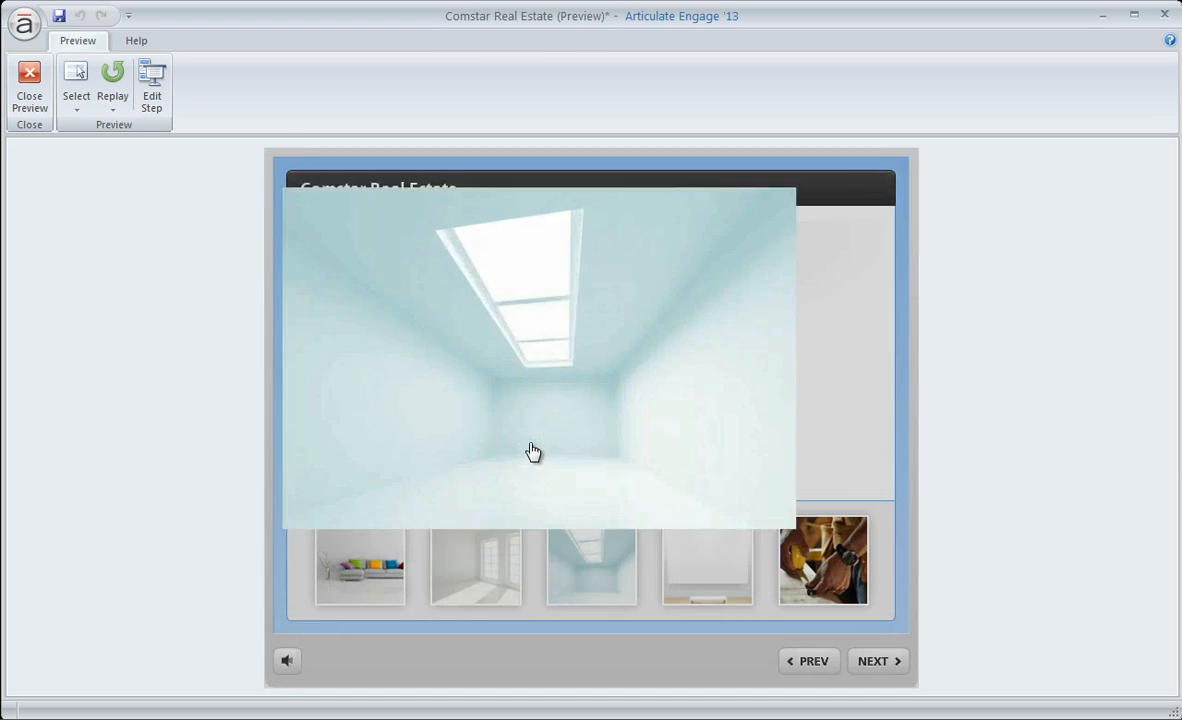
click(530, 454)
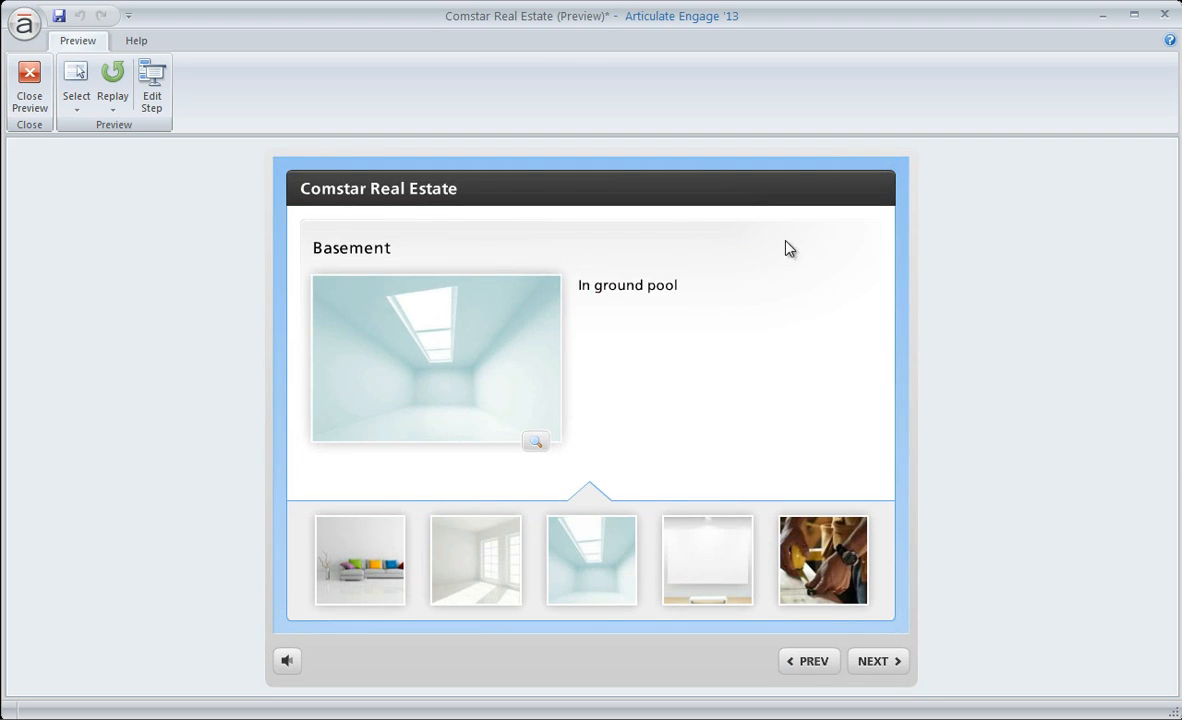
click(32, 95)
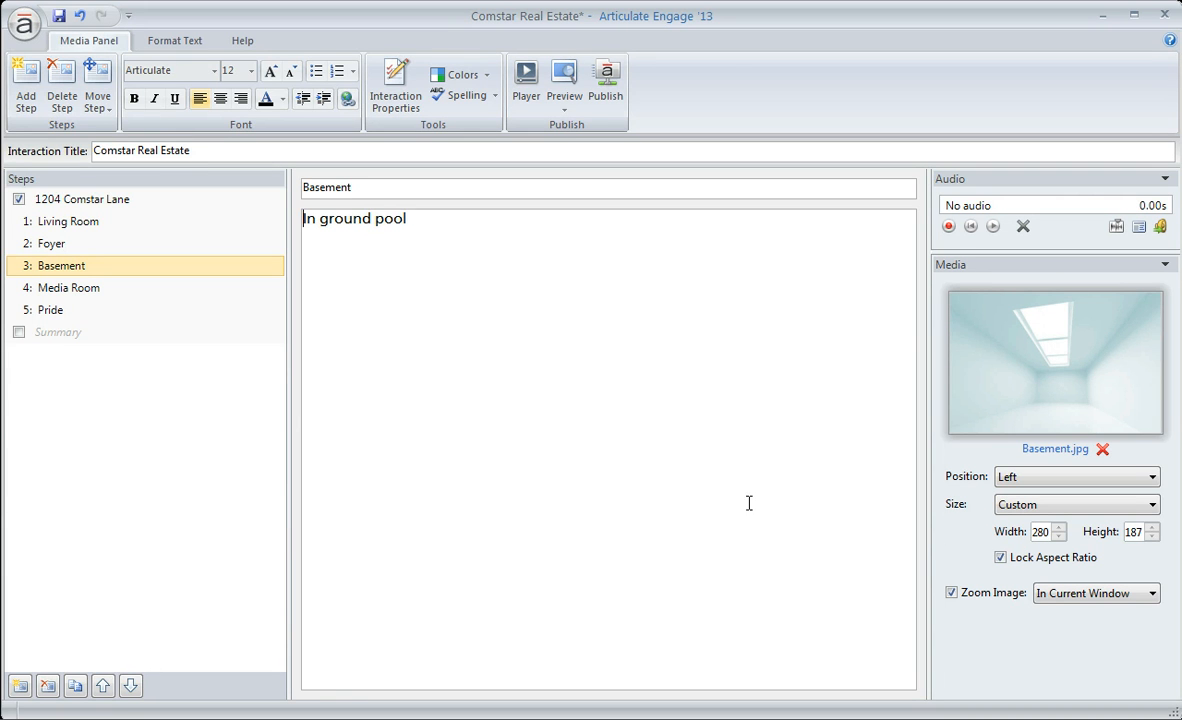
- Switch to the Pride step and leave Include Playbar unticked for its video
click(52, 307)
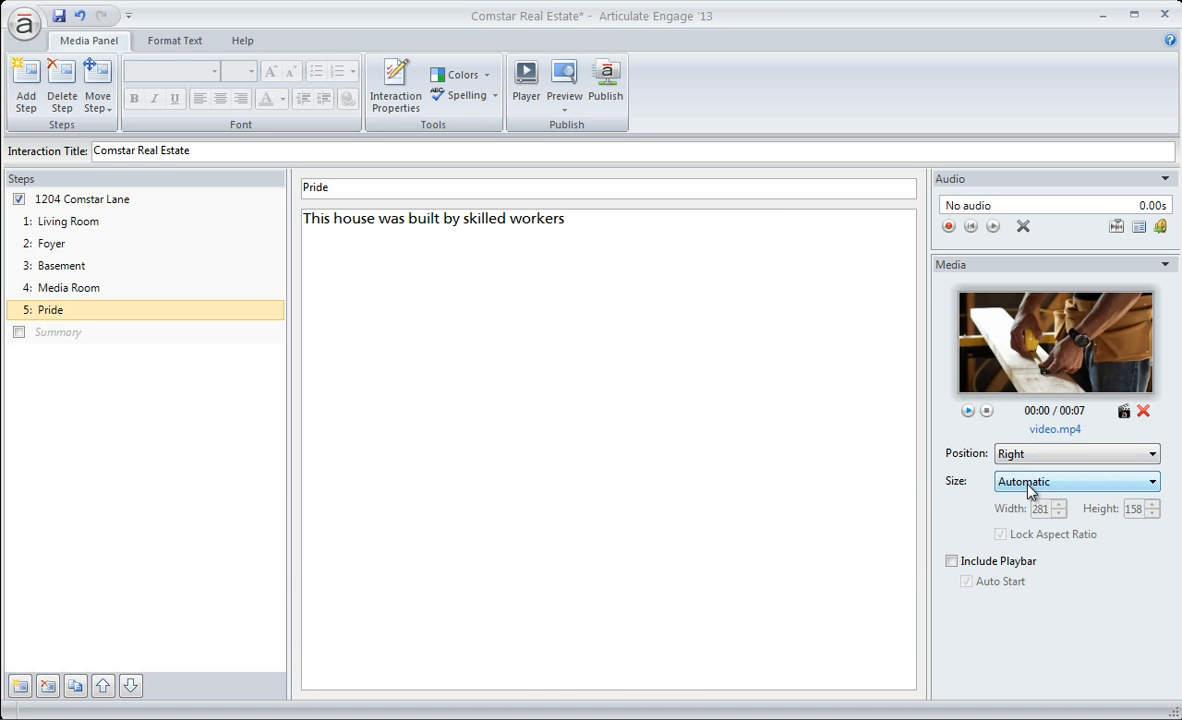
click(951, 562)
click(951, 562)
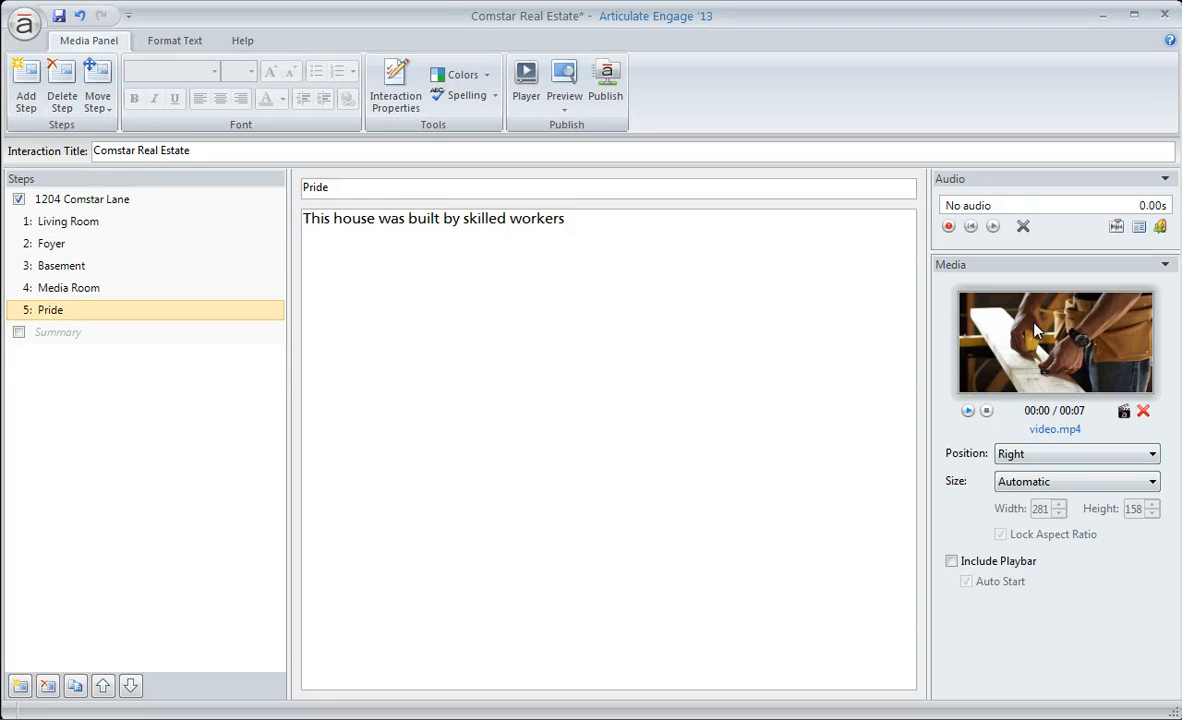
- Crop video.mp4 to a 268x151 area over the hands and tape measure
click(1124, 412)
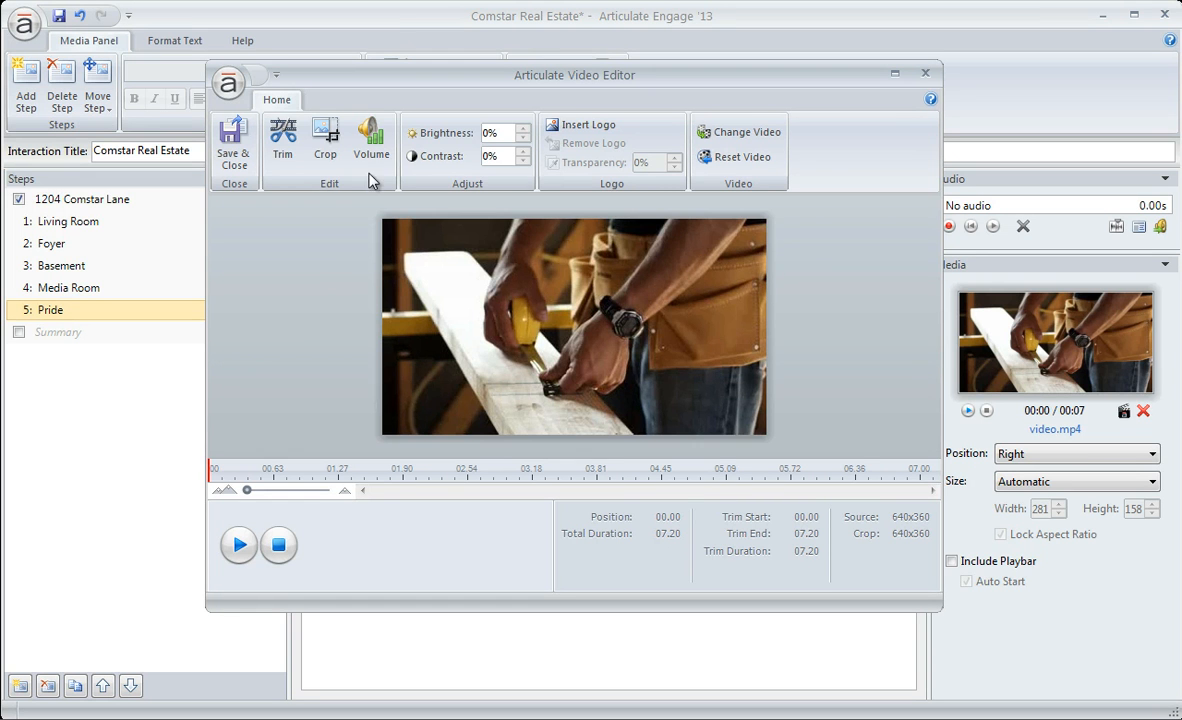
click(325, 140)
drag(517, 294, 472, 266)
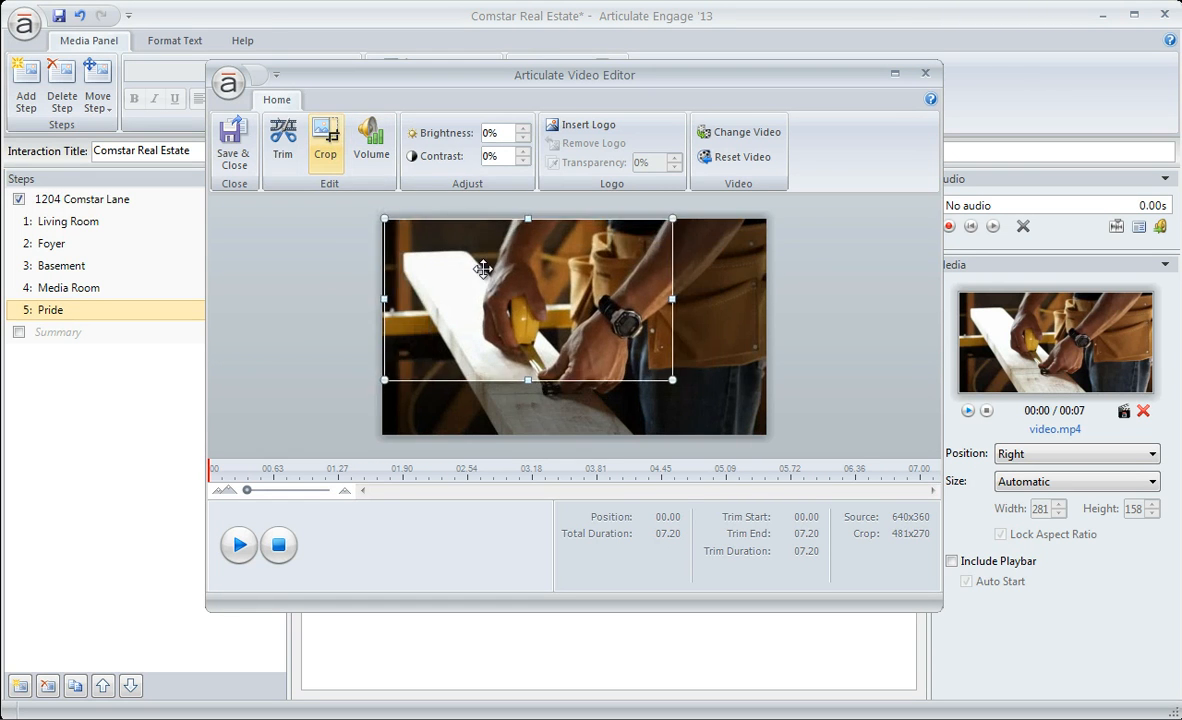
drag(671, 381, 545, 310)
drag(482, 275, 543, 333)
- Save the cropped Pride video and preview the interaction from the Pride step
click(242, 157)
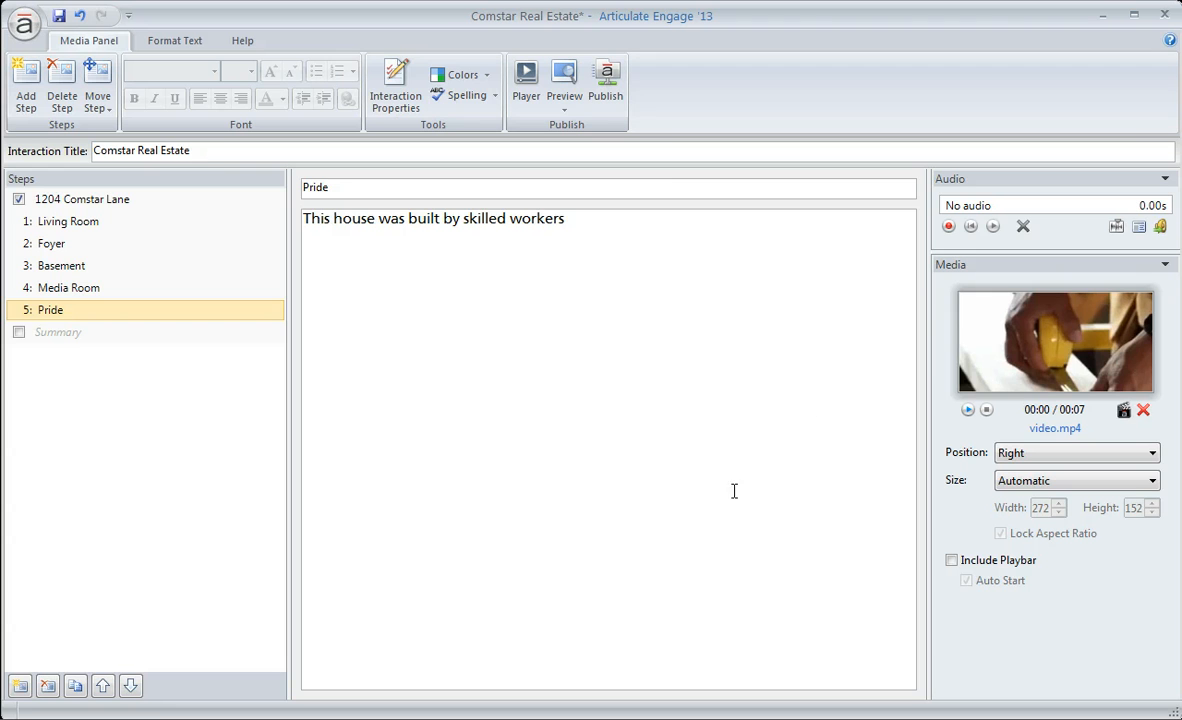
click(565, 108)
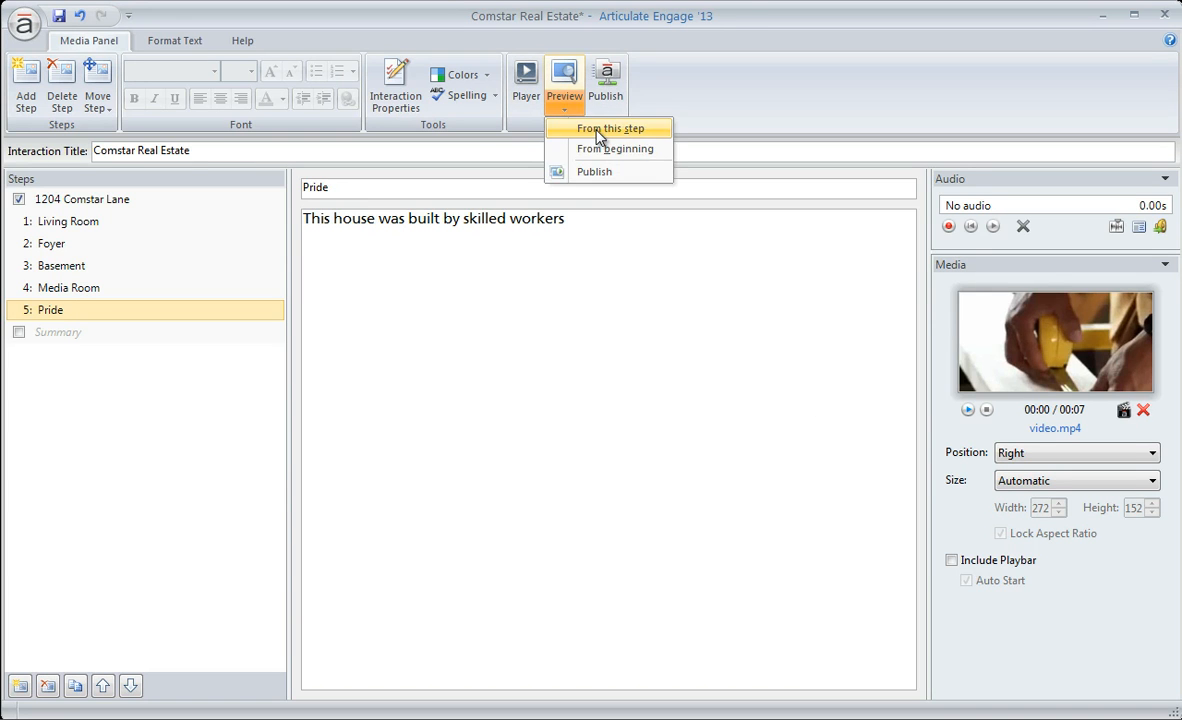
click(595, 126)
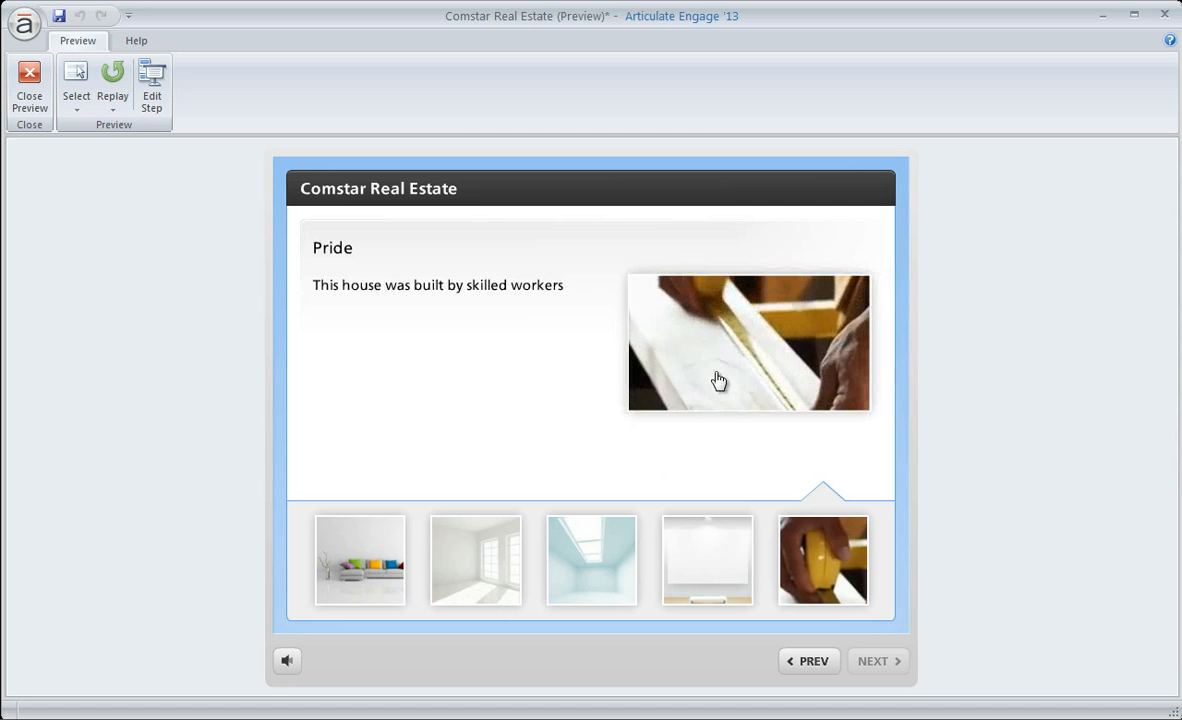
click(30, 88)
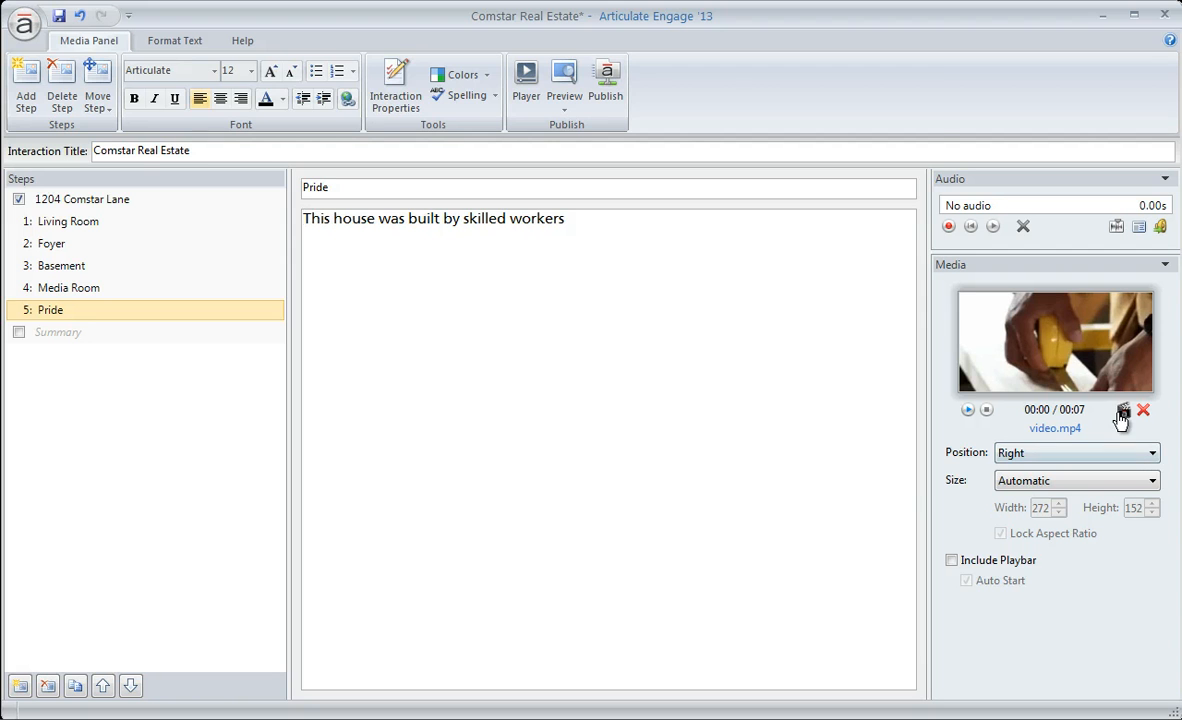
- Reopen the Pride video and reset it to the original uncropped 640x360 frame
click(1124, 412)
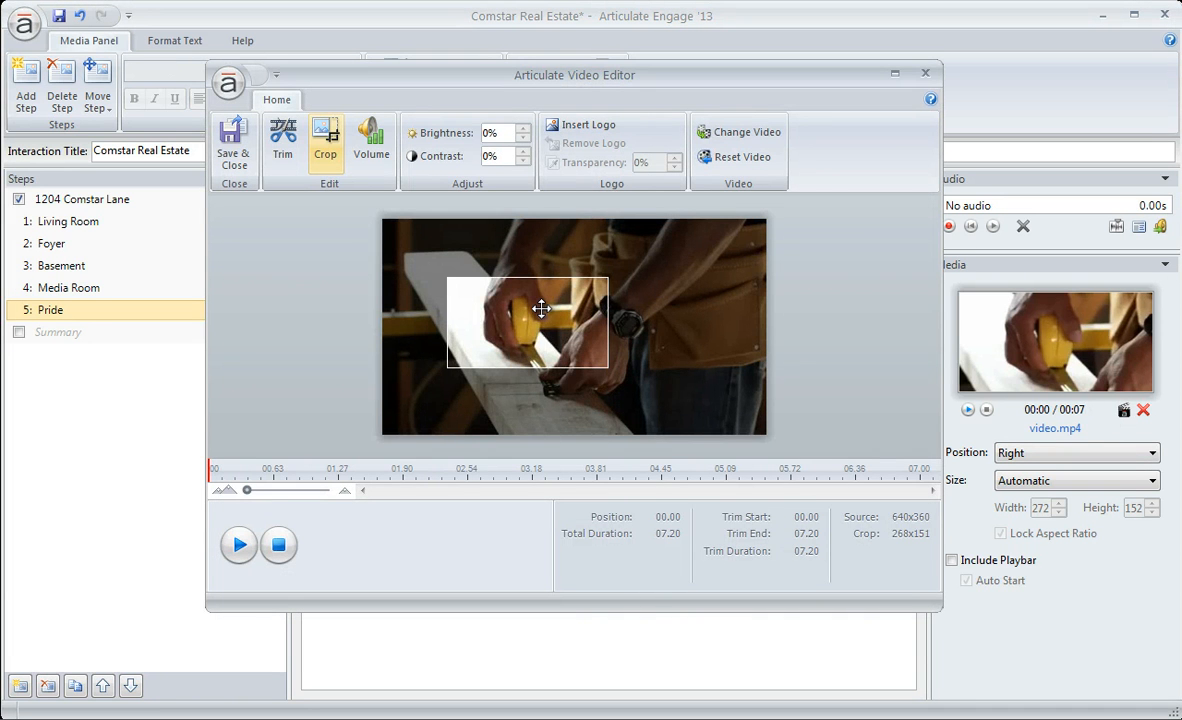
click(729, 158)
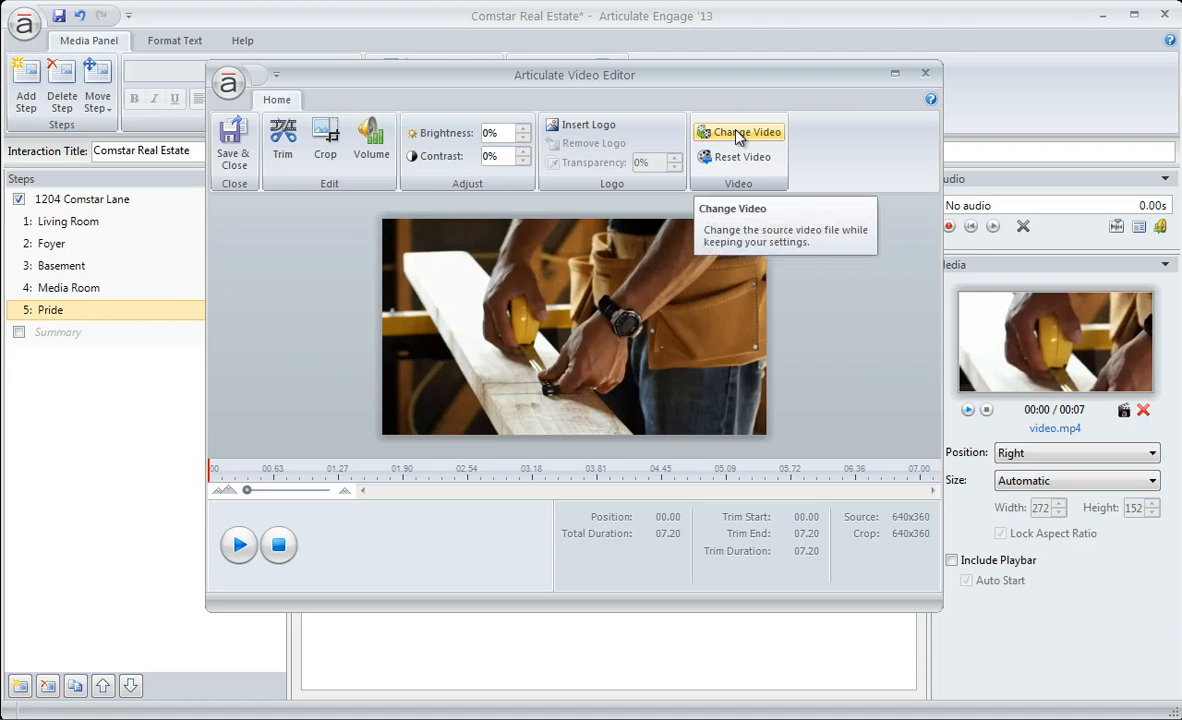
click(592, 133)
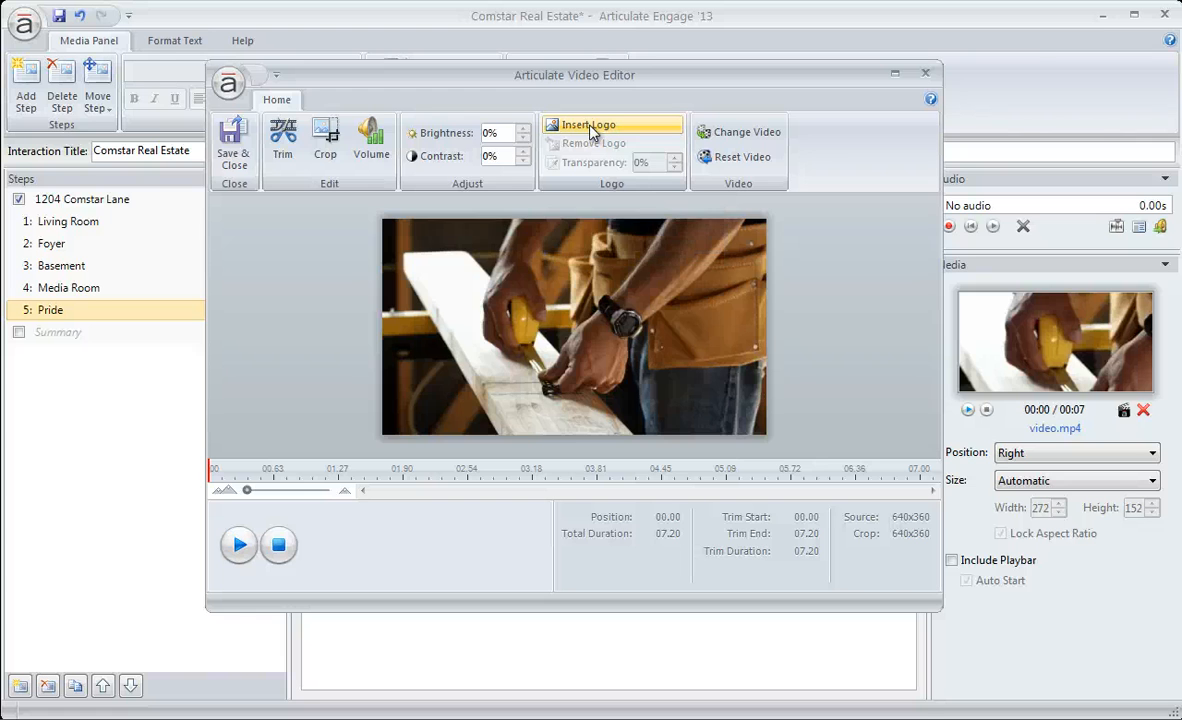
- Insert the kuhlcorp logo, shrink it into the video's bottom-right corner, and save
click(659, 203)
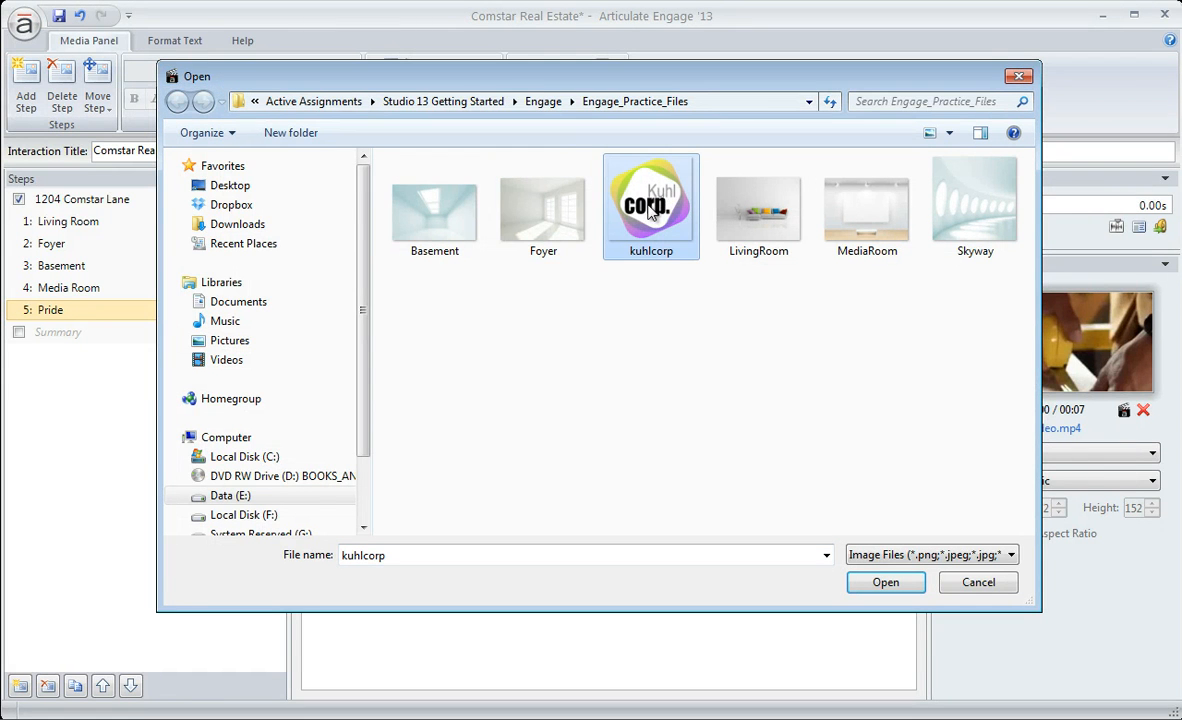
click(884, 586)
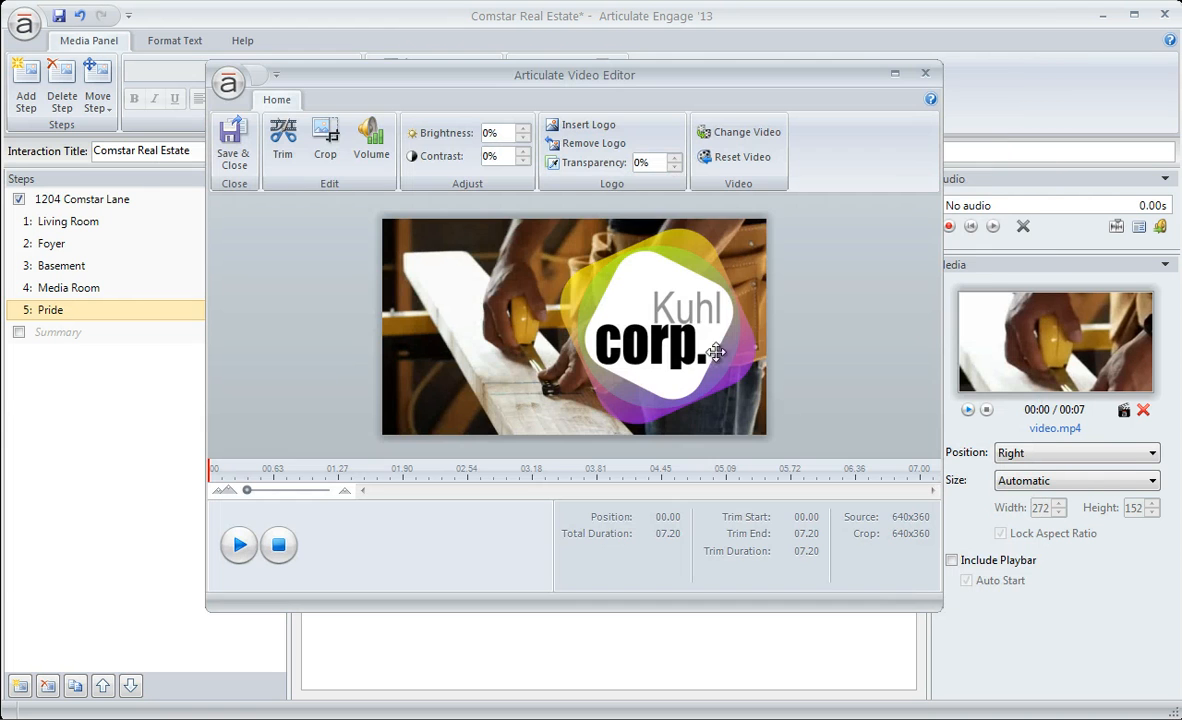
drag(522, 212, 690, 358)
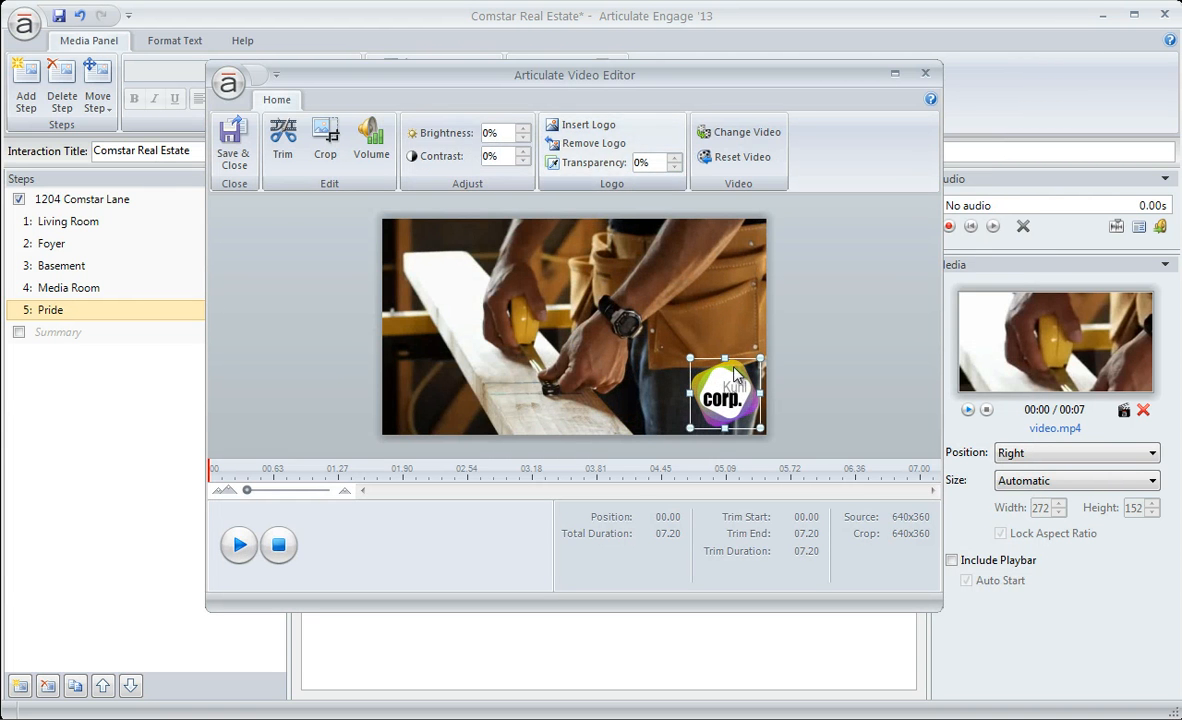
mouse_move(733, 399)
mouse_down()
mouse_move(430, 400)
mouse_move(738, 412)
mouse_up()
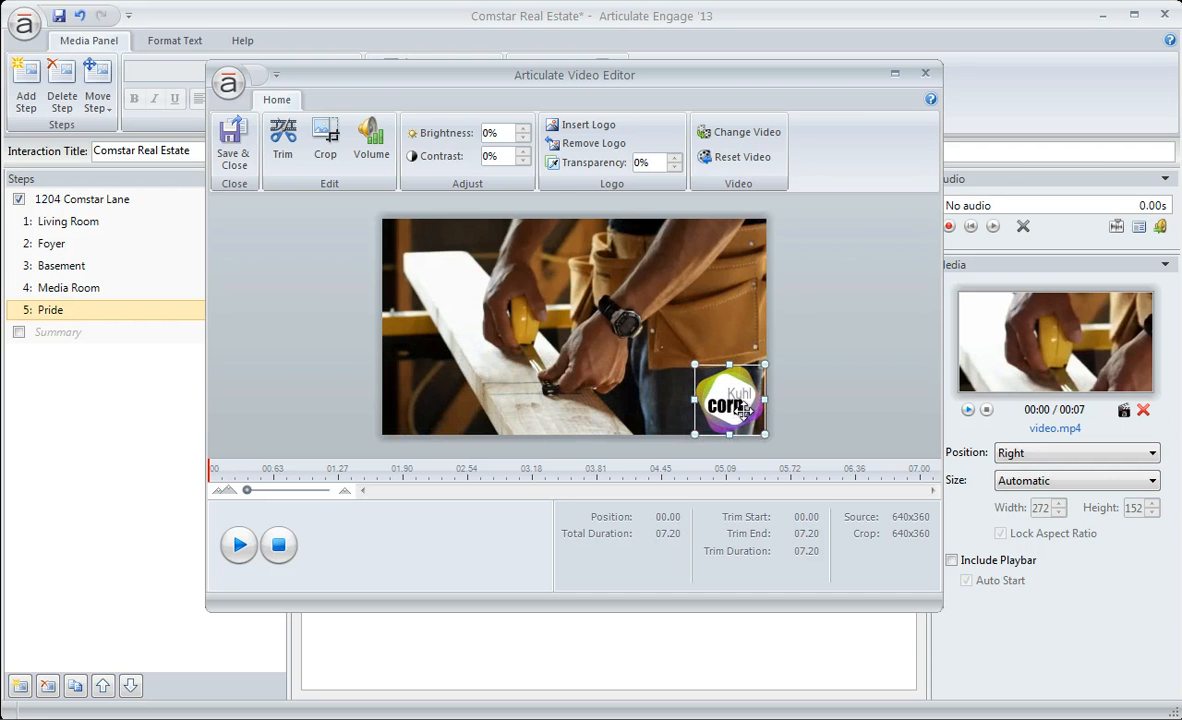
click(233, 145)
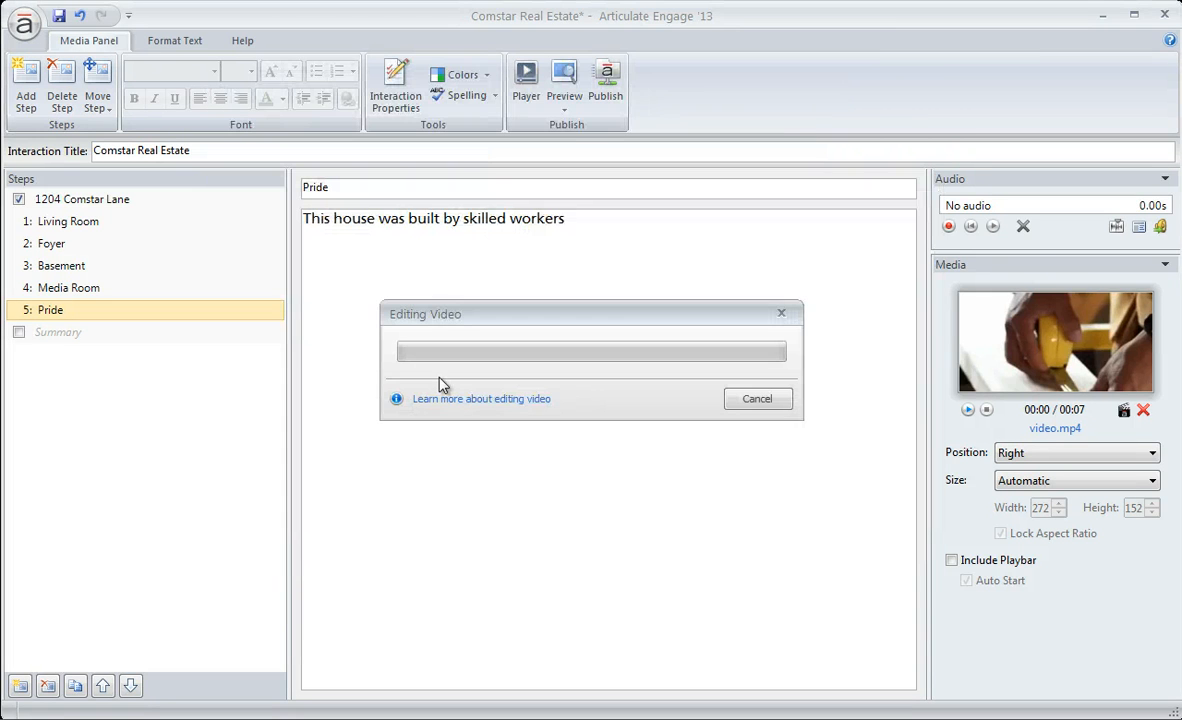
click(562, 97)
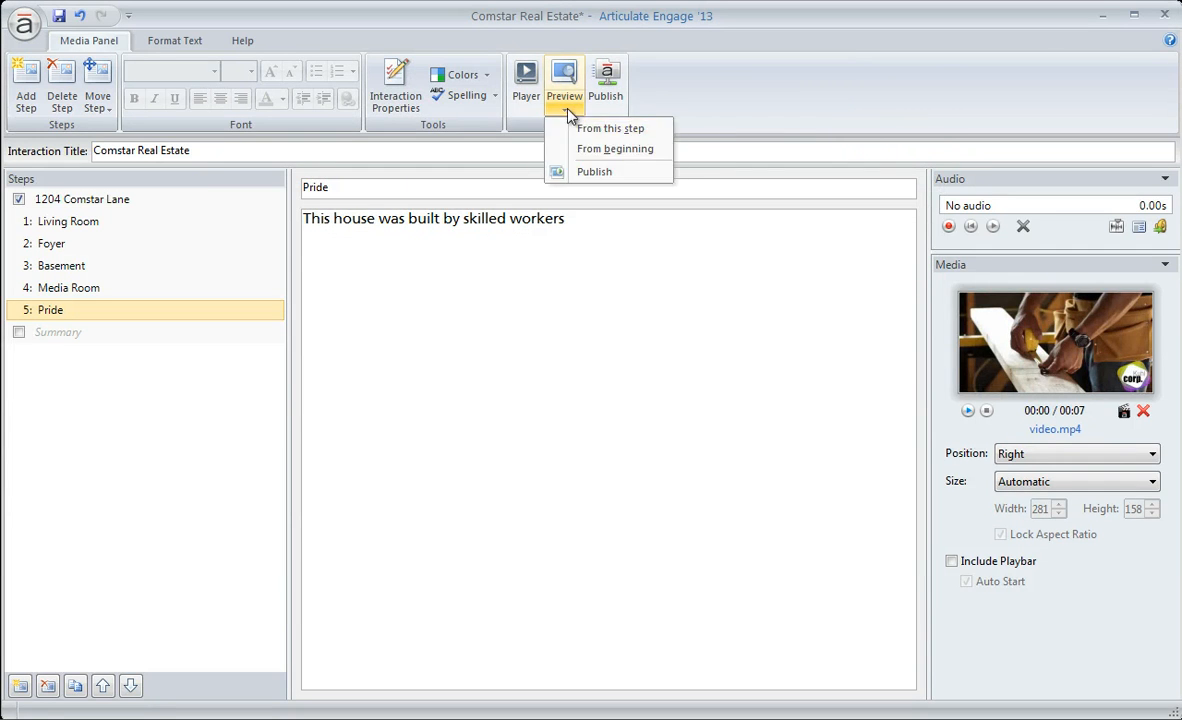
click(605, 127)
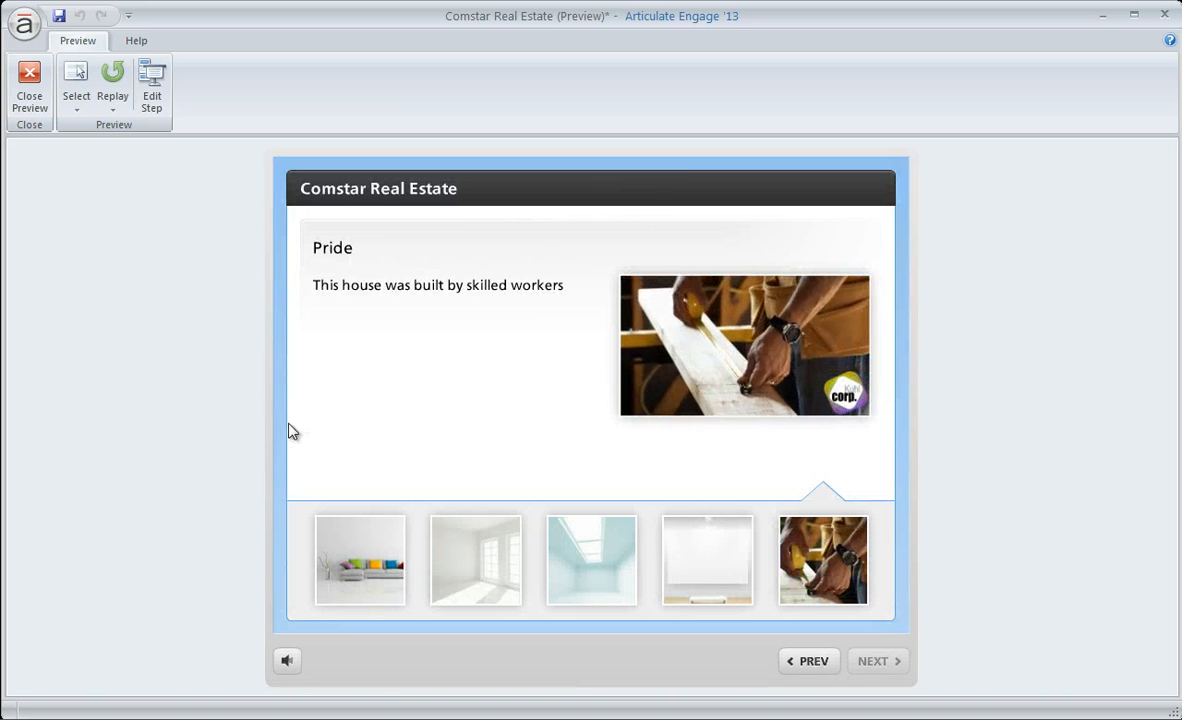
click(28, 99)
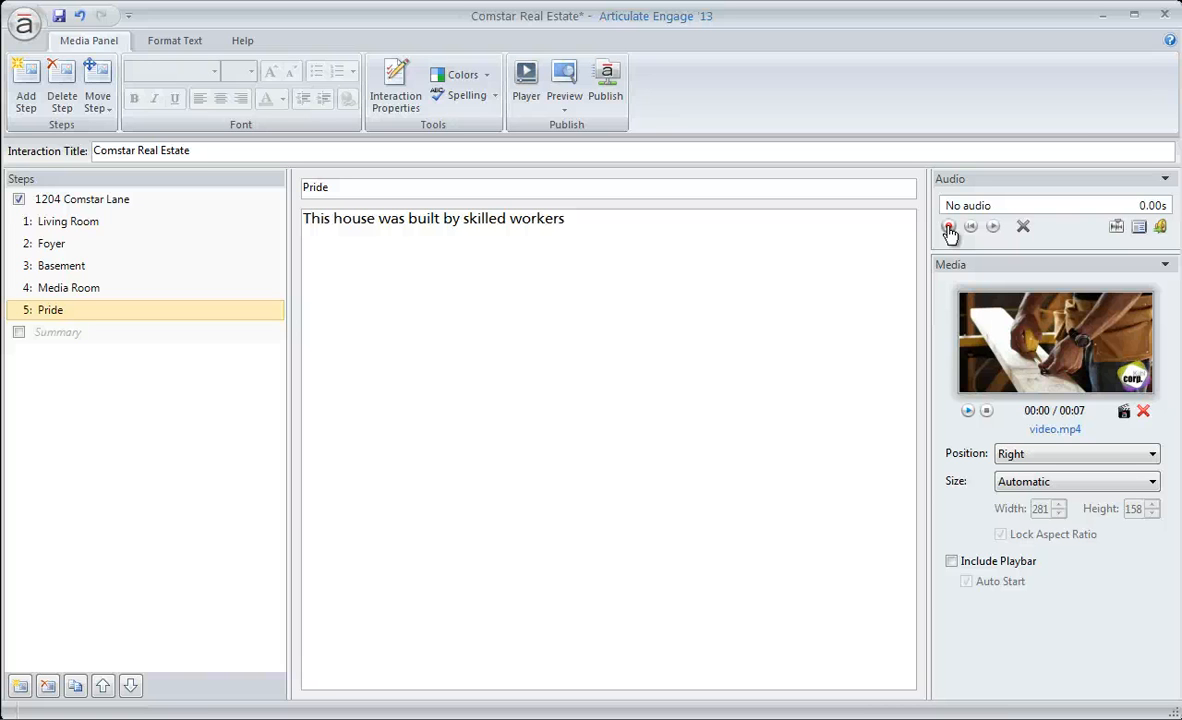
- Record an 8.60-second spoken narration for the Pride step
click(948, 227)
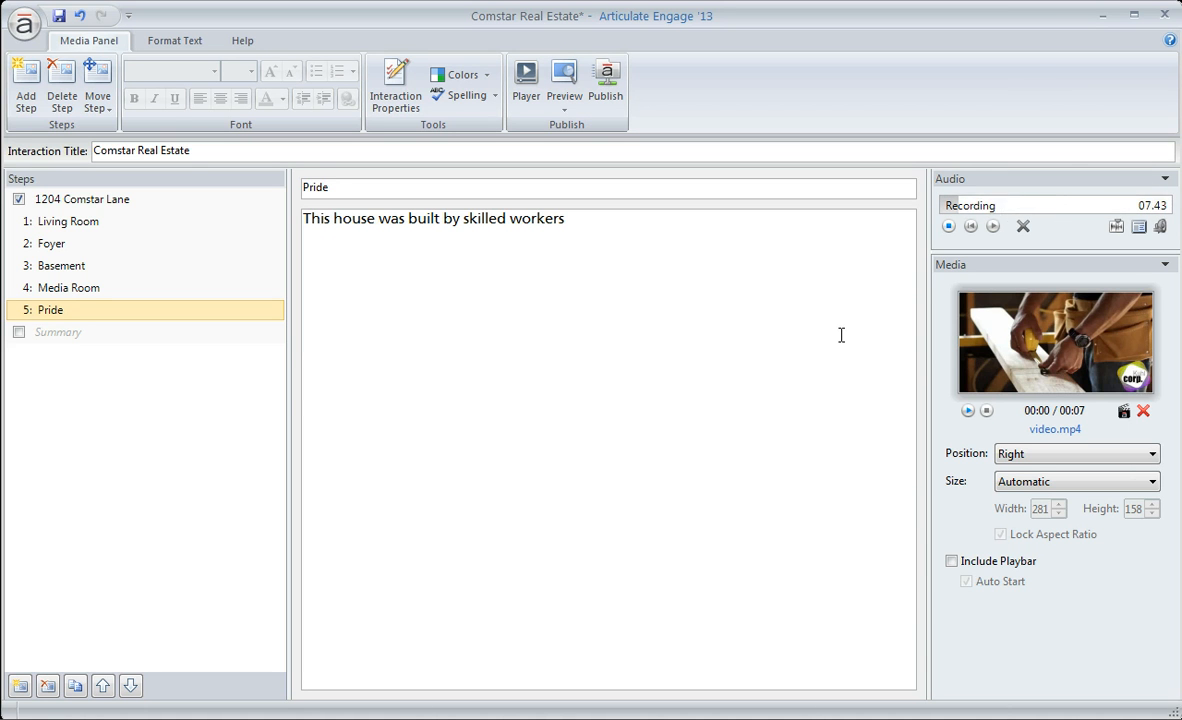
click(950, 228)
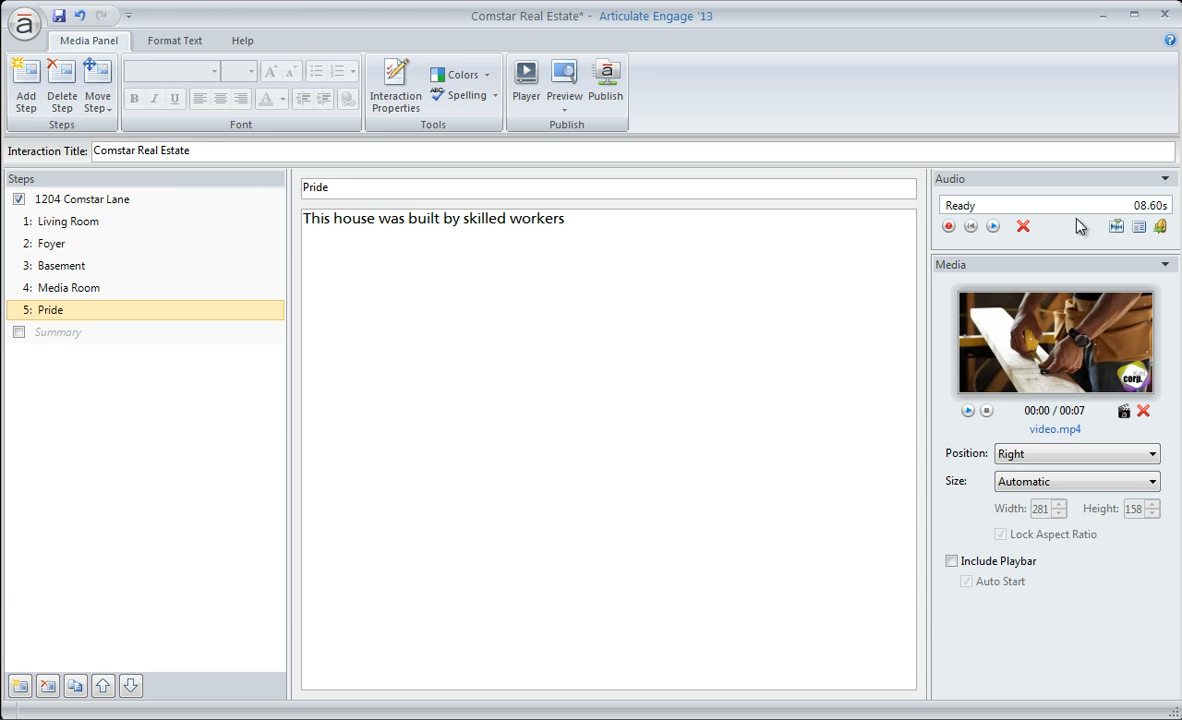
- Open the Pride narration in the Audio Editor and locate the speech start near 3.35 seconds
click(1116, 227)
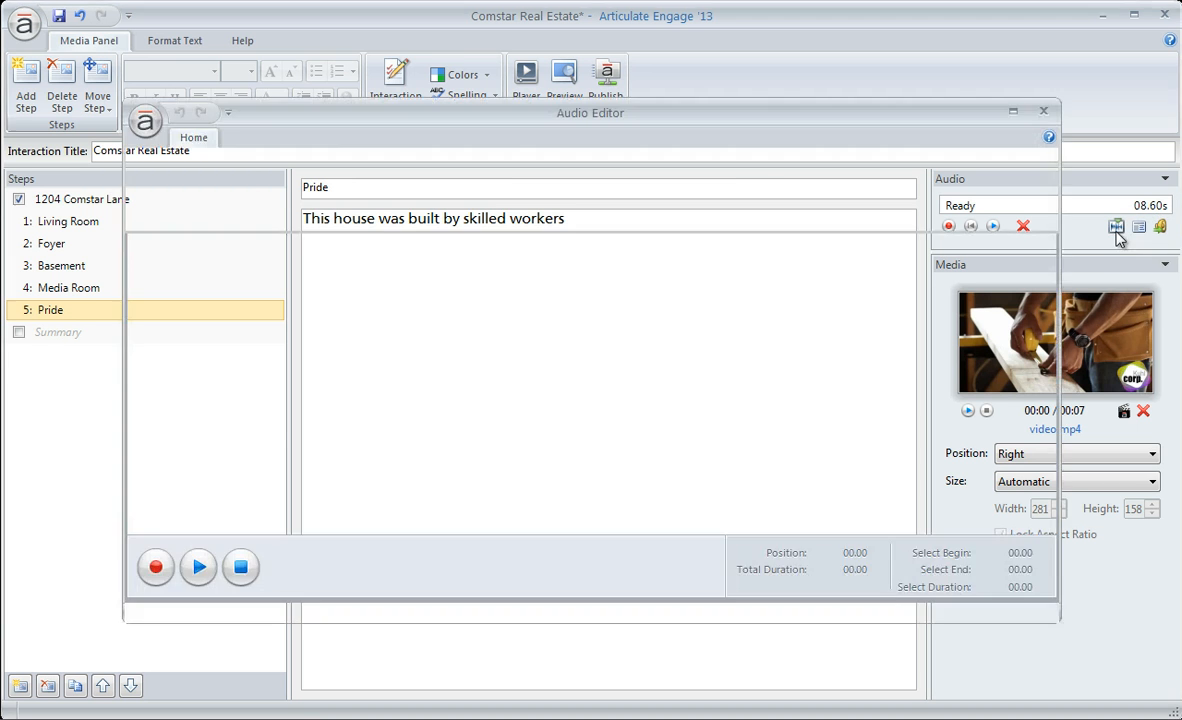
click(466, 450)
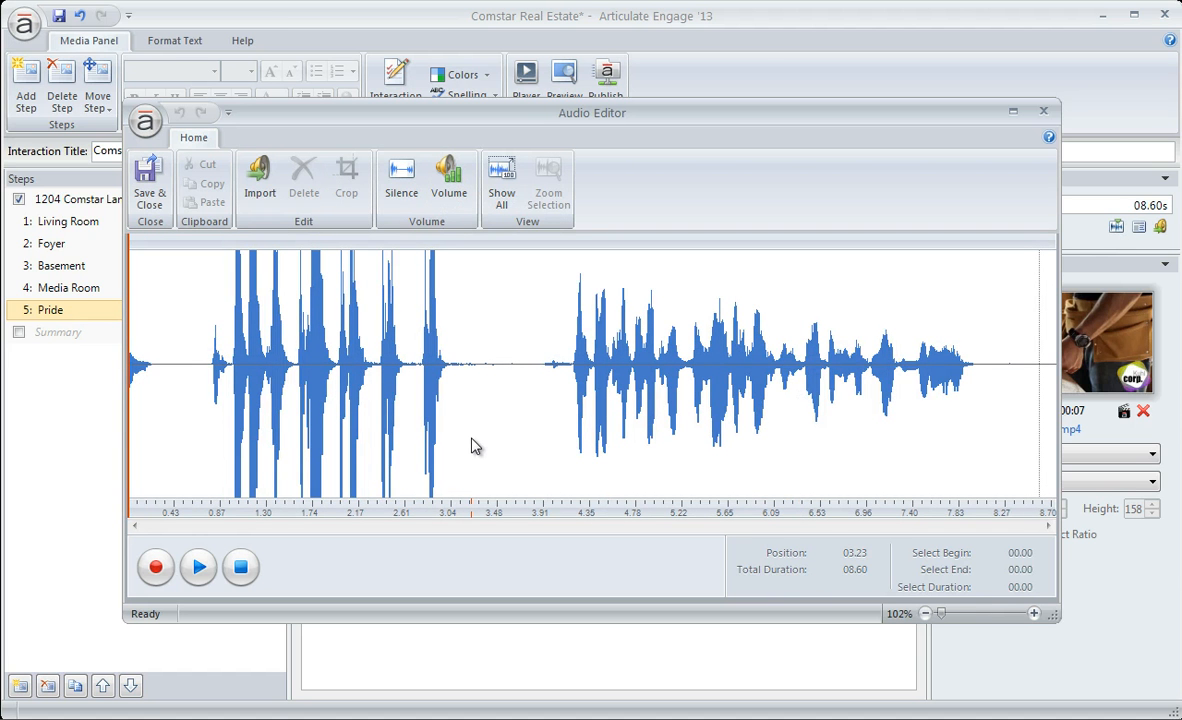
click(484, 448)
mouse_move(942, 614)
mouse_down()
mouse_move(1016, 616)
mouse_move(934, 617)
mouse_up()
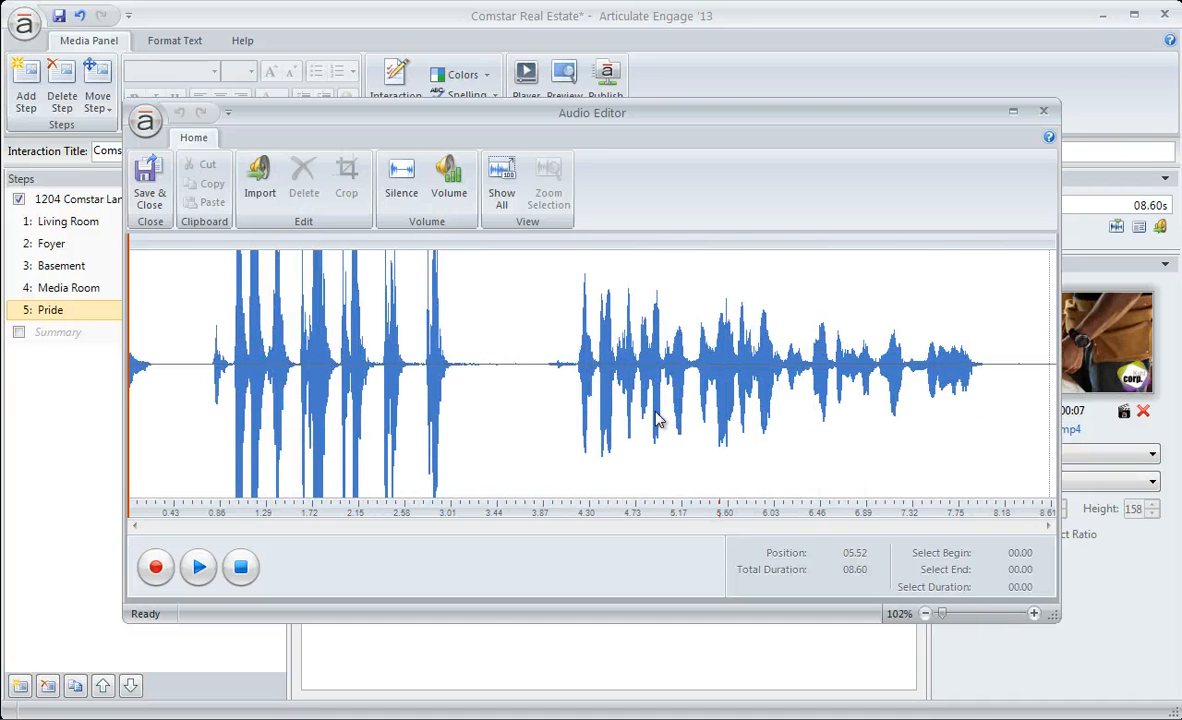
- Select the opening 3.56 seconds of the waveform and delete it, leaving 5.03 seconds
click(137, 372)
click(485, 379)
drag(508, 372, 54, 340)
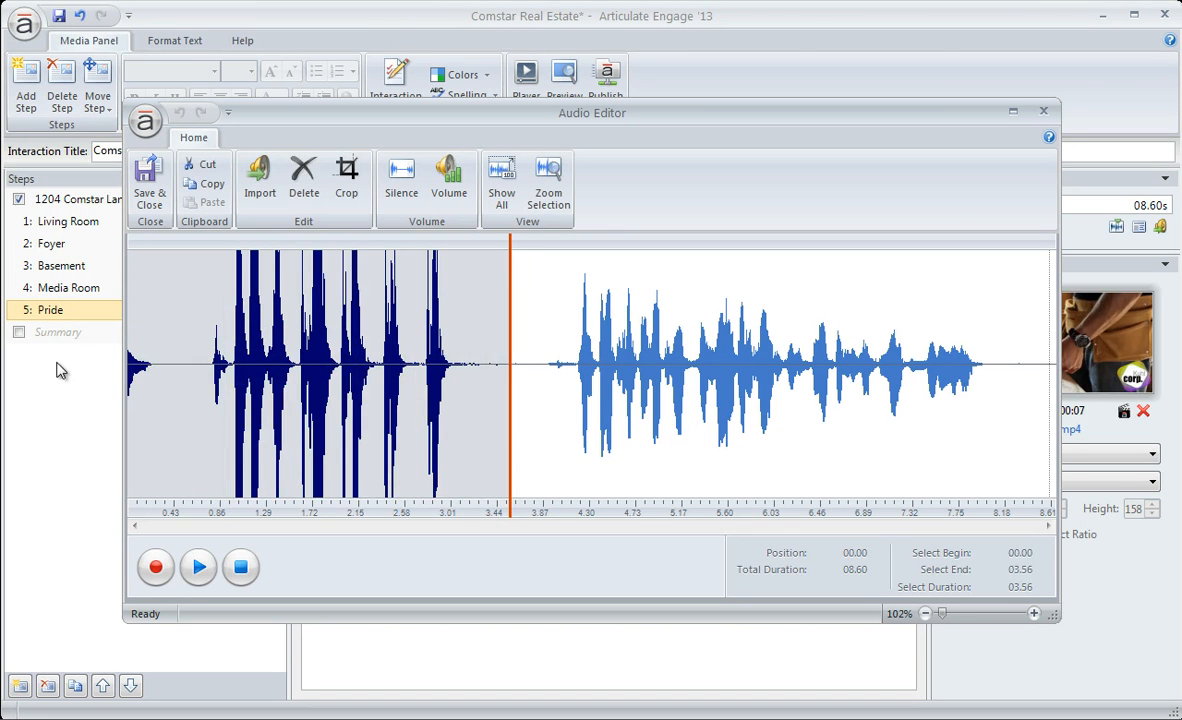
click(300, 178)
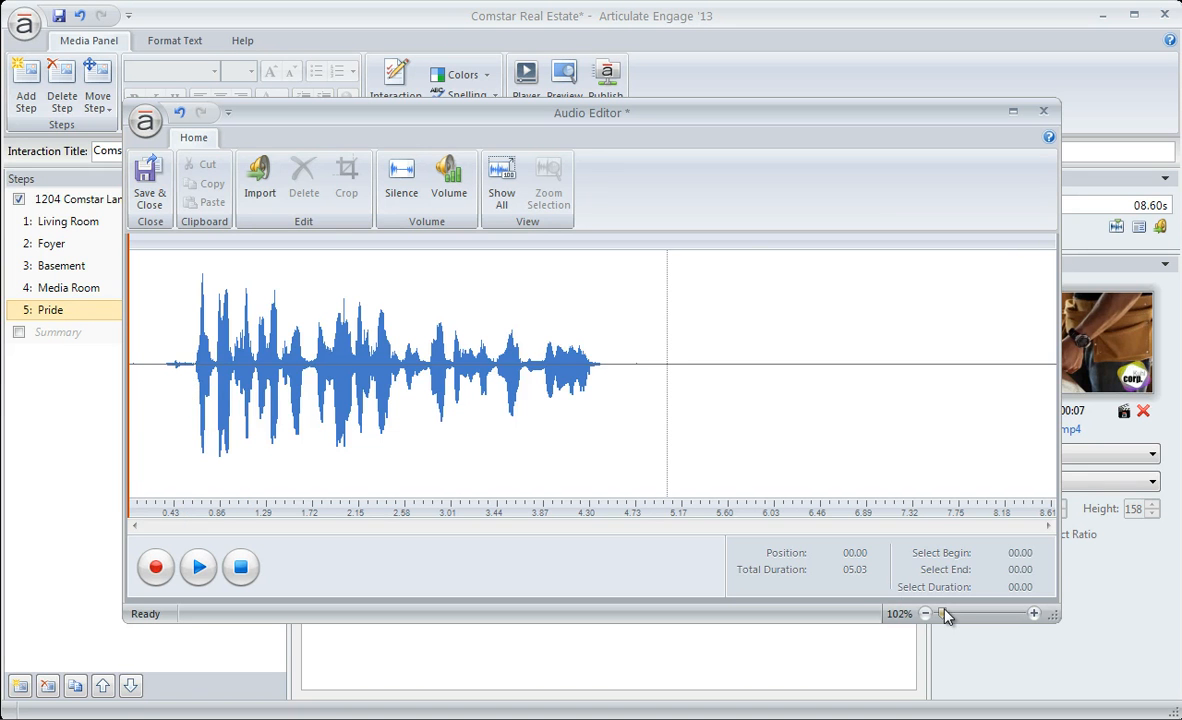
- Delete the quiet 0.36–0.57 s stretch, leaving 4.82 seconds, and bring up Change Volume
drag(943, 614, 1018, 622)
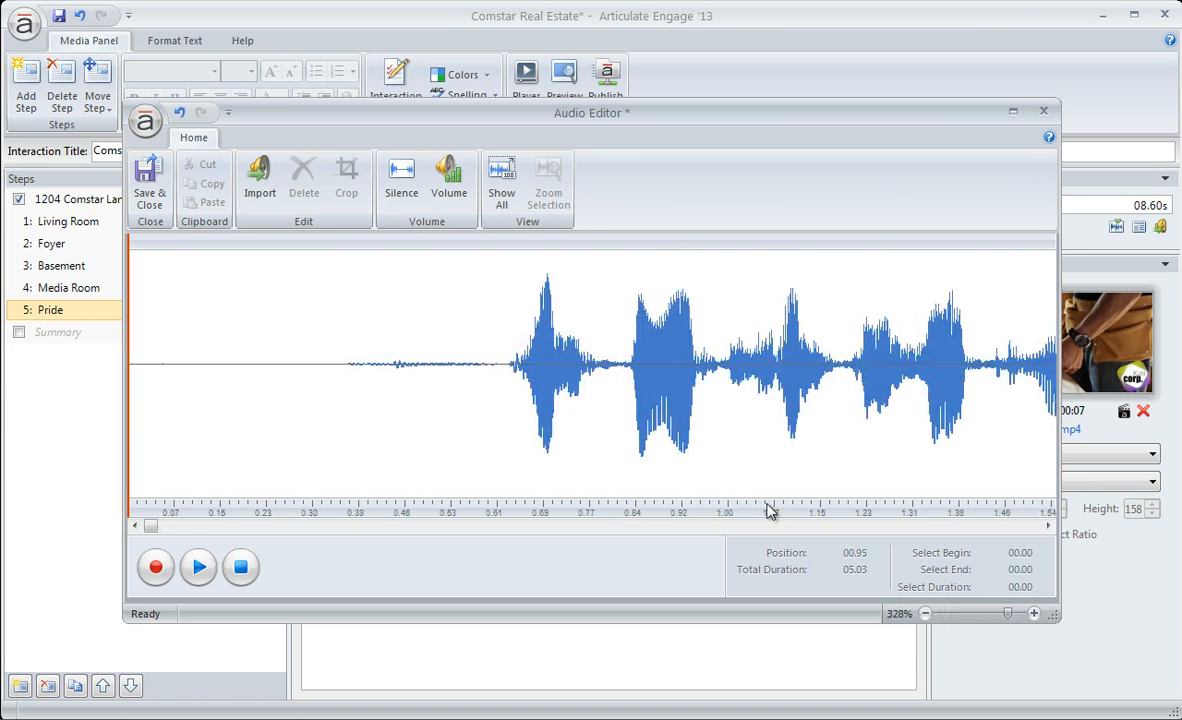
drag(470, 367, 343, 360)
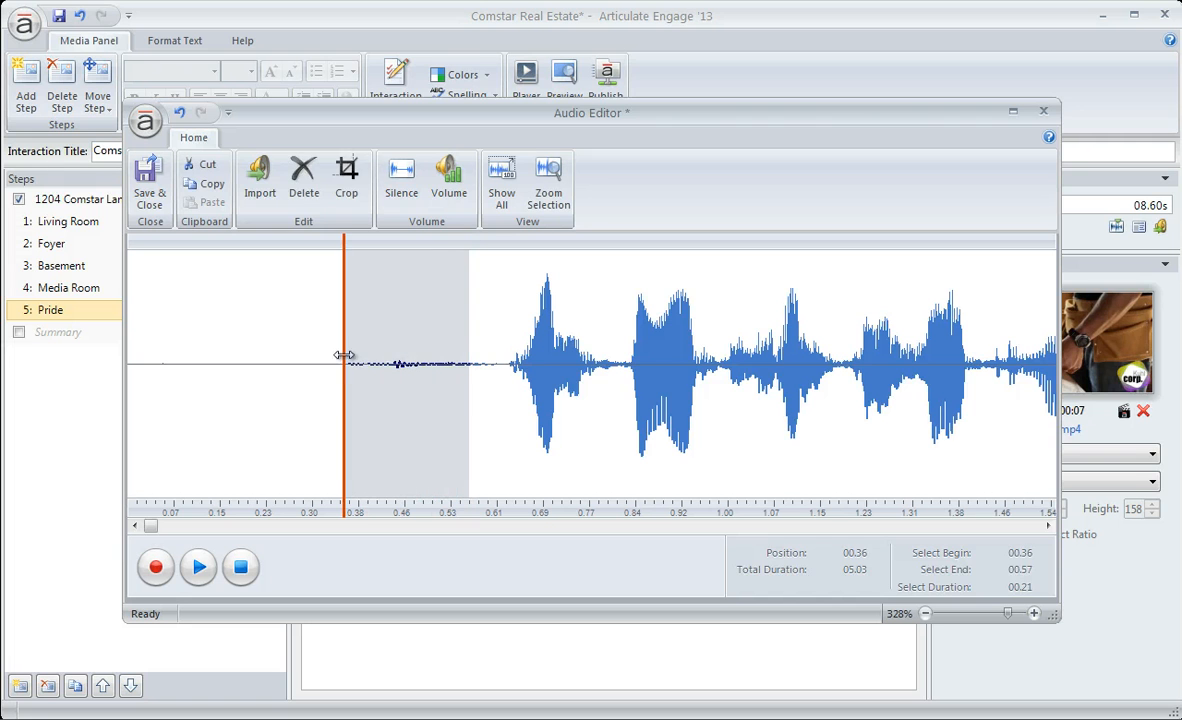
click(300, 180)
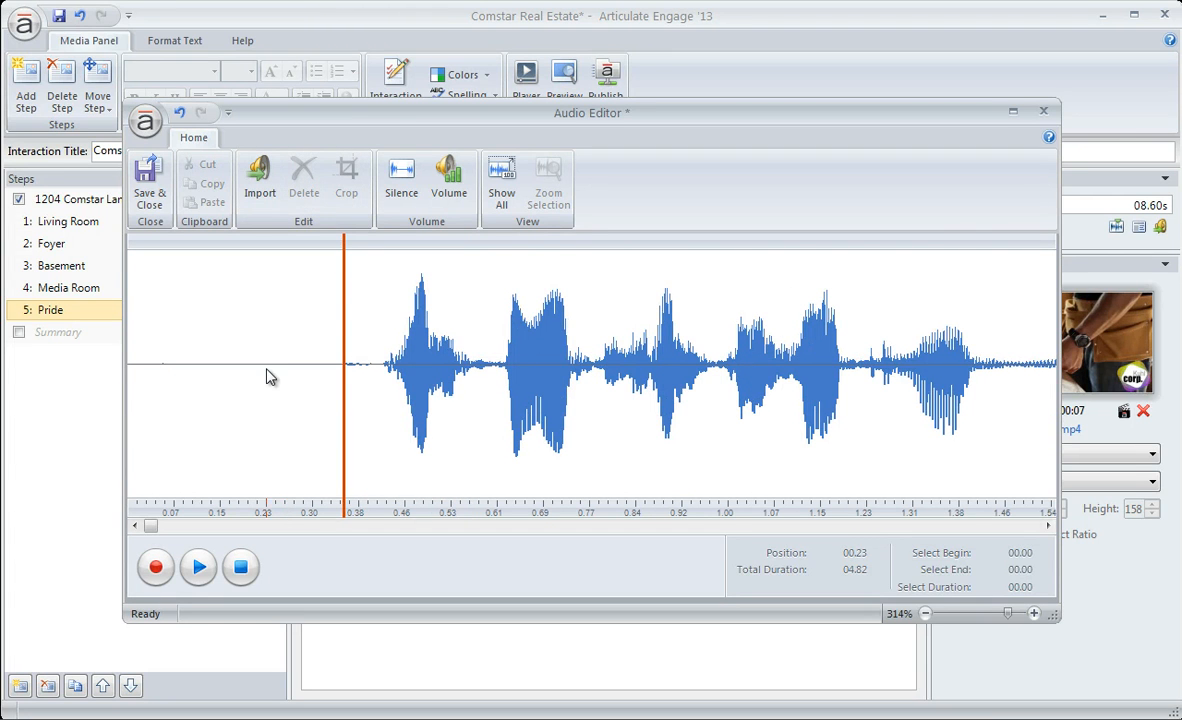
drag(1008, 617, 977, 617)
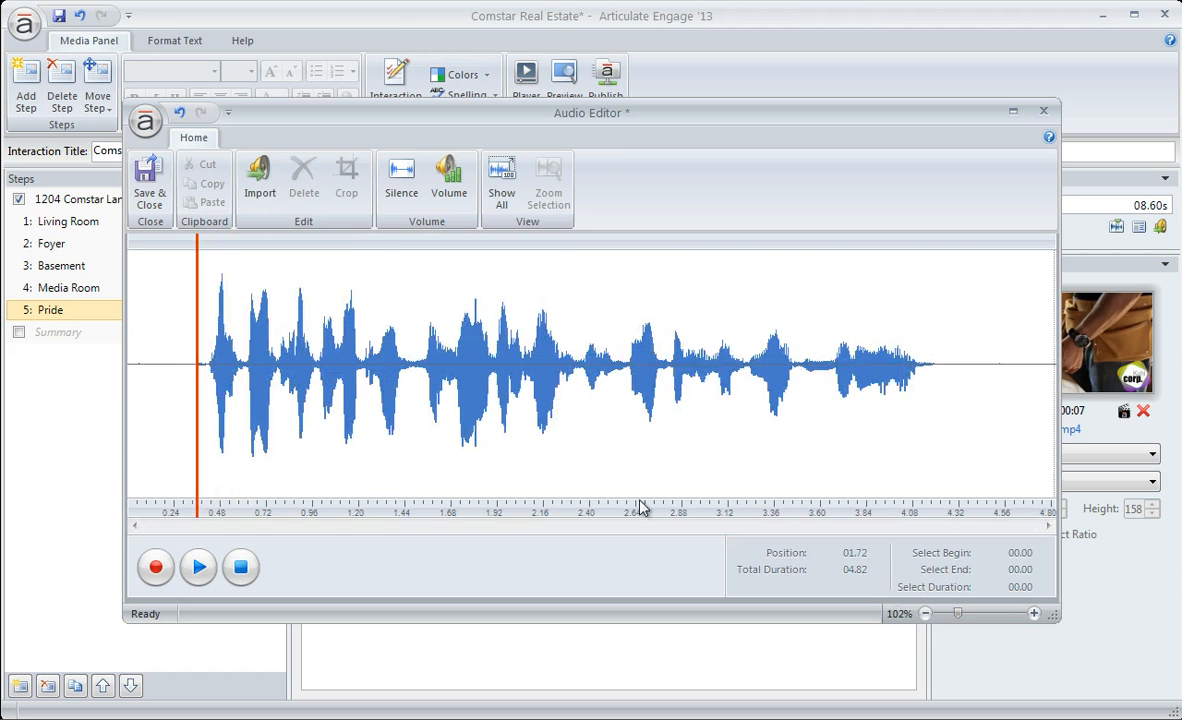
click(165, 340)
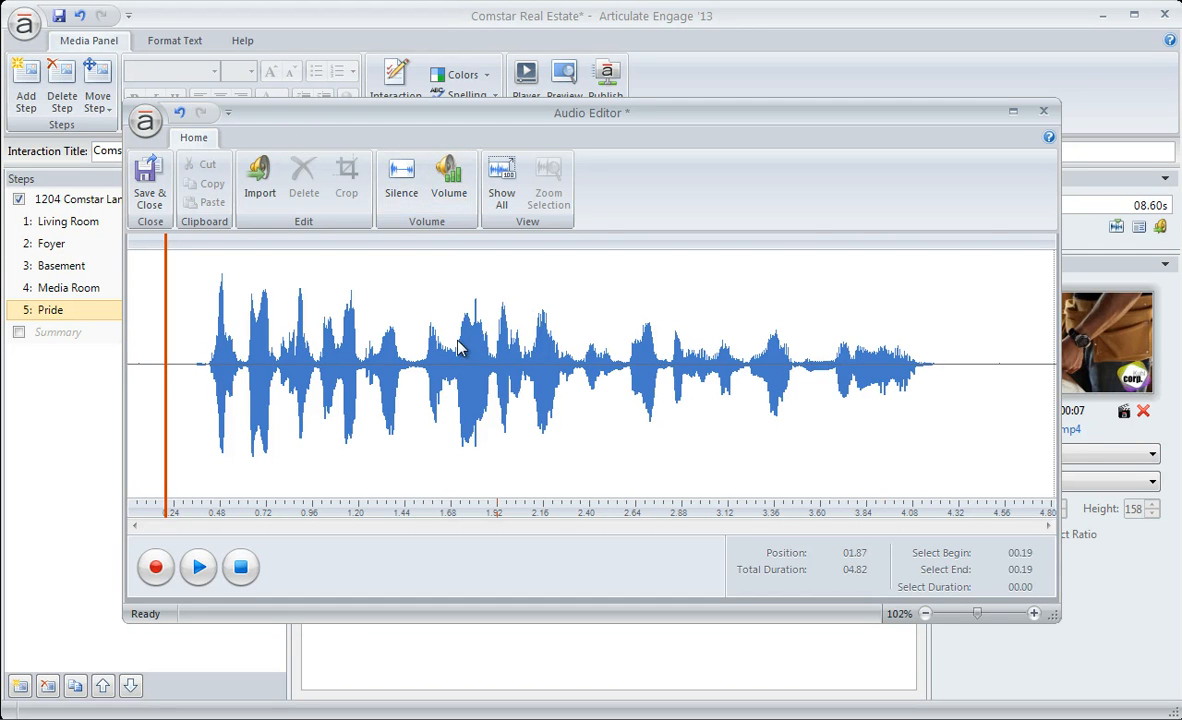
click(453, 185)
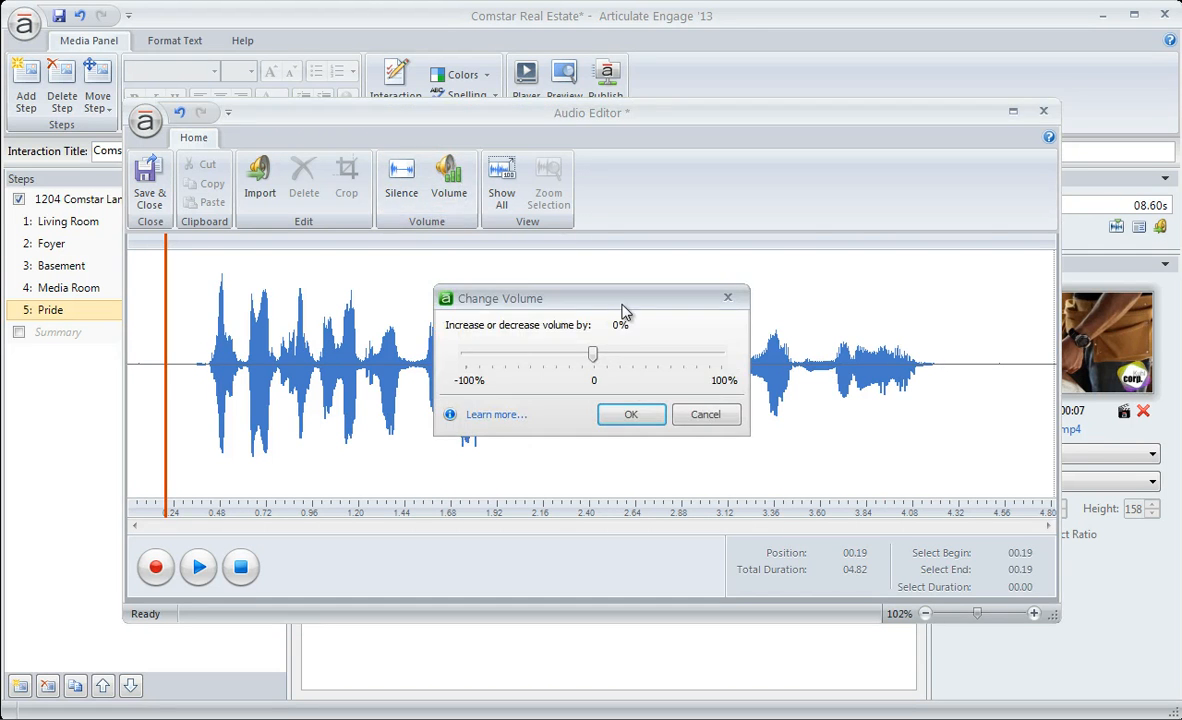
- Raise the 4.82-second narration's volume by 20% in the Change Volume dialog
drag(625, 306, 704, 292)
drag(681, 348, 712, 352)
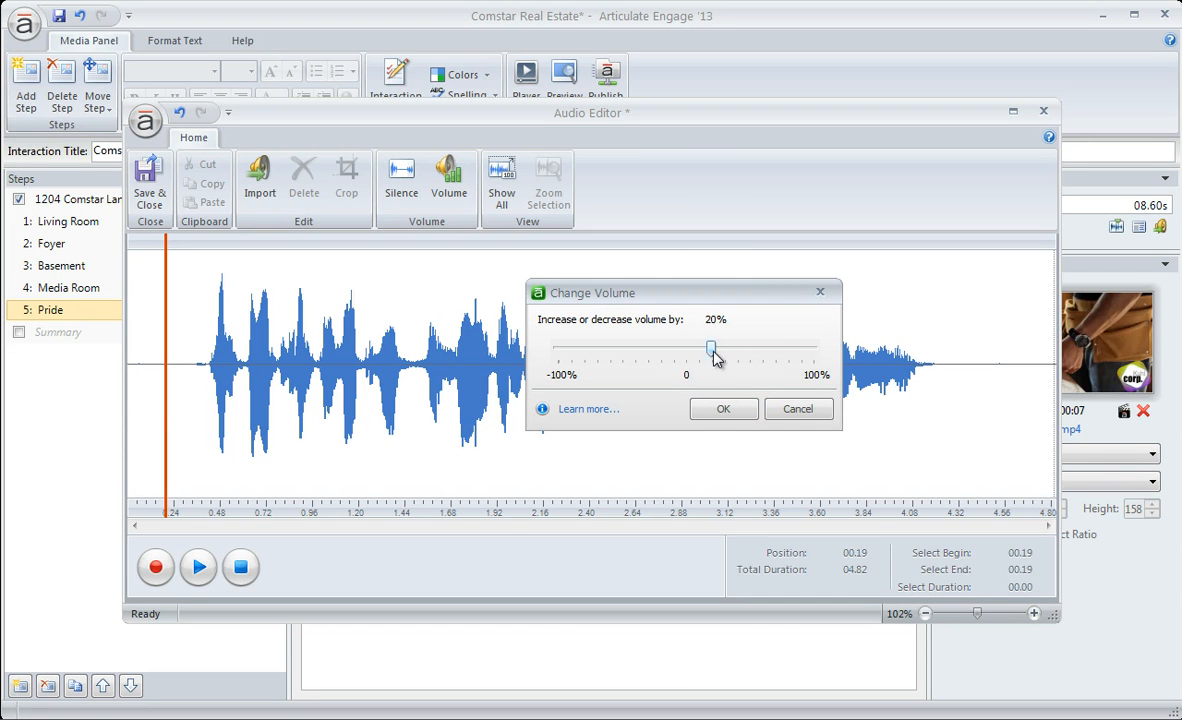
click(725, 409)
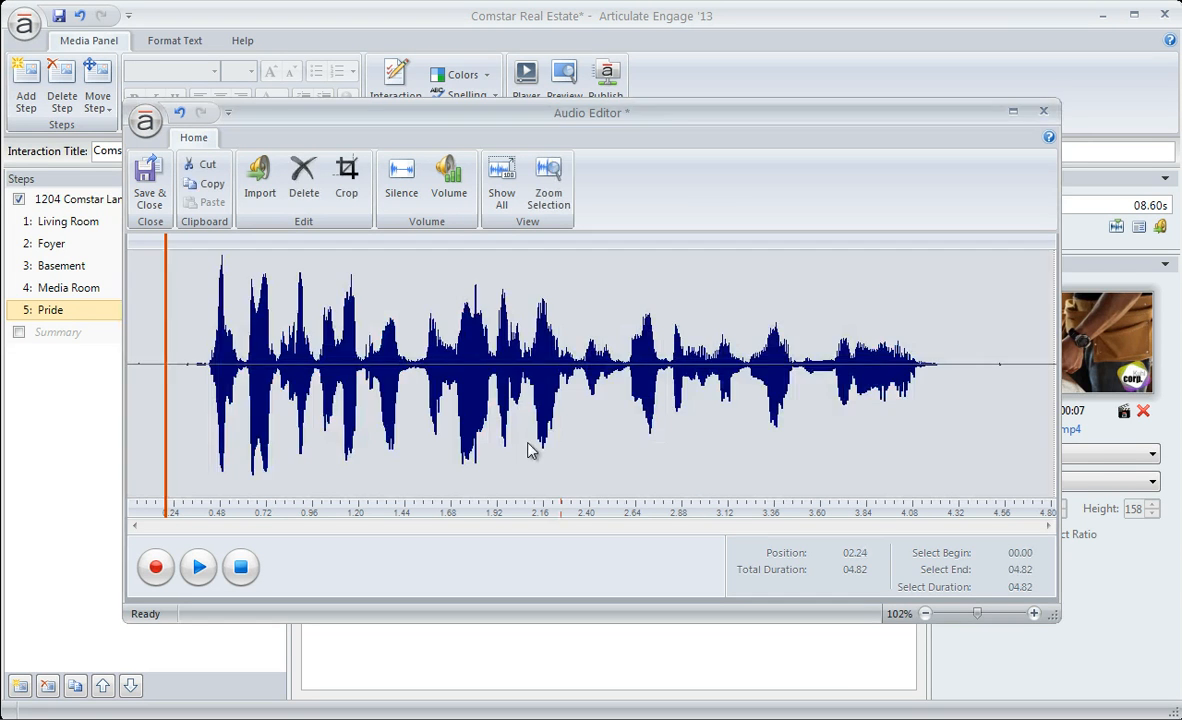
click(654, 309)
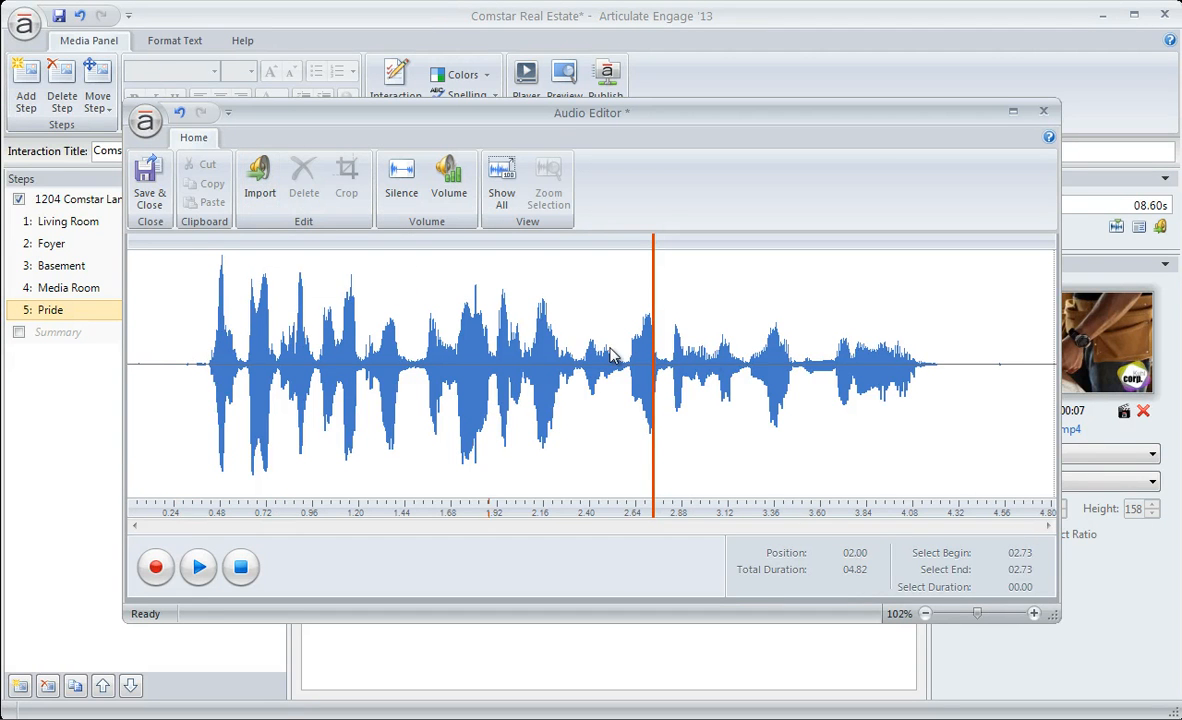
- Use Save & Close to write the trimmed 4.82-second narration back to the Pride step
click(145, 124)
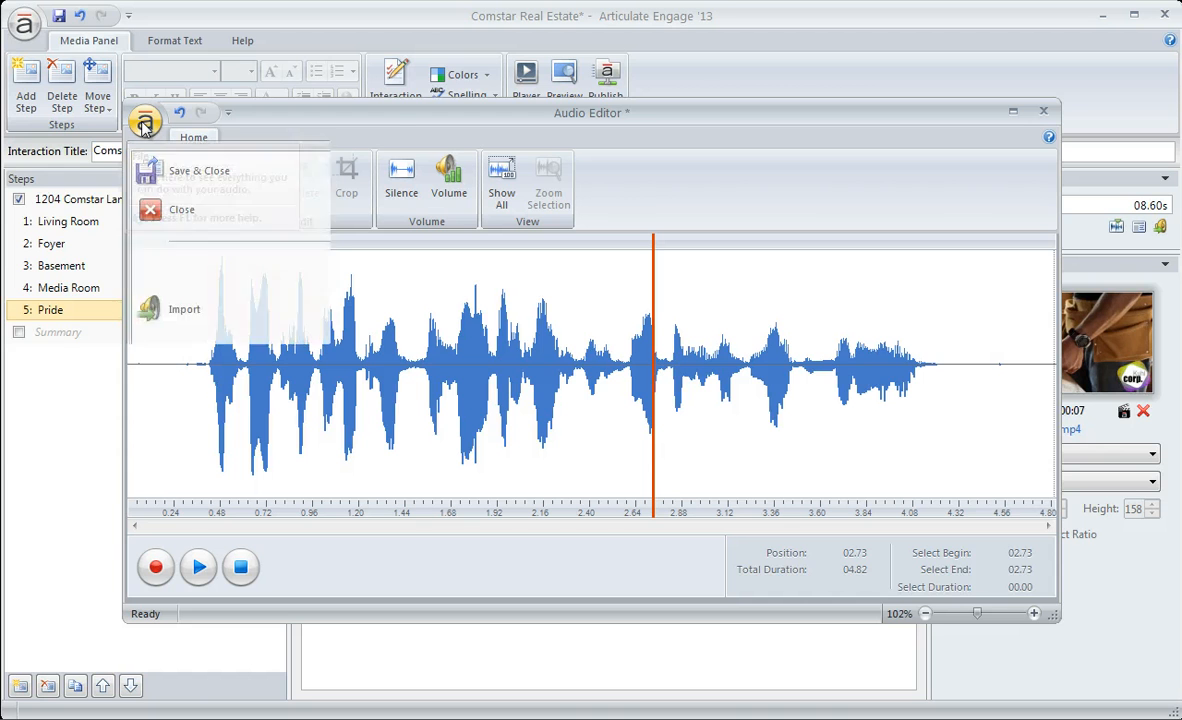
click(391, 120)
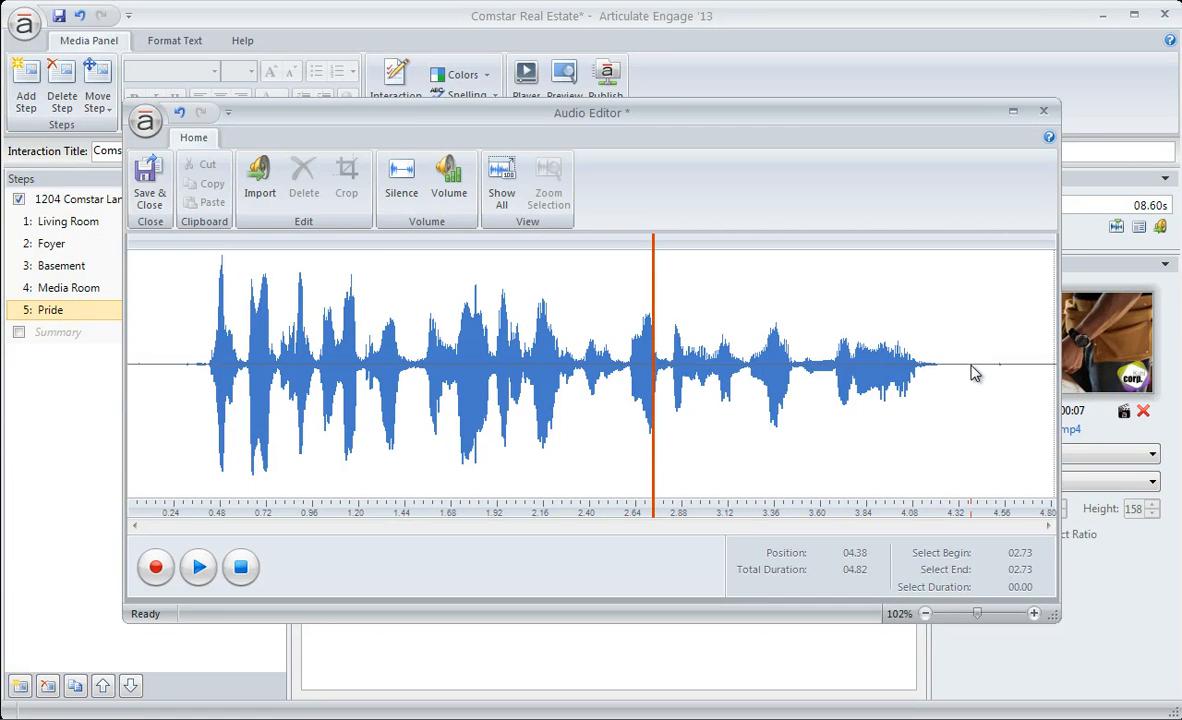
click(150, 185)
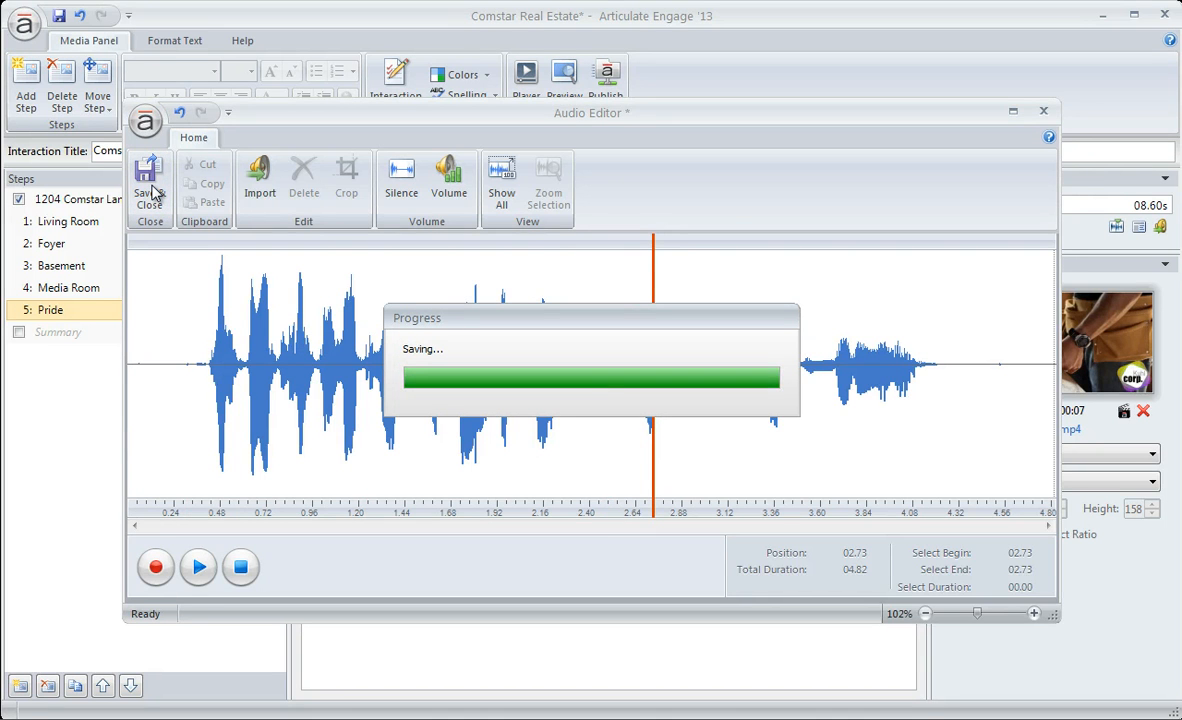